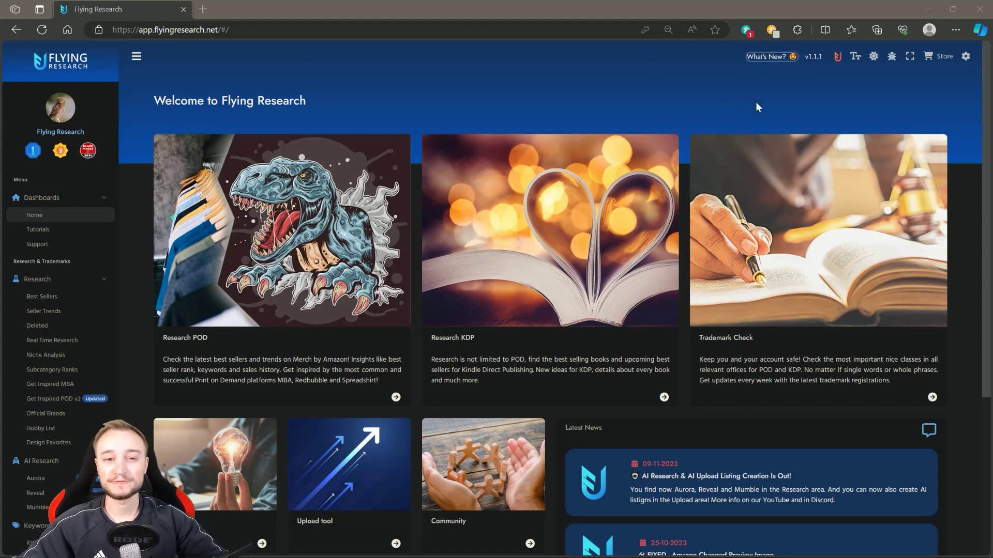
# Switch to the Flying Upload area and open its upload General Settings at the AI Listing Generator section.
pyautogui.click(838, 57)
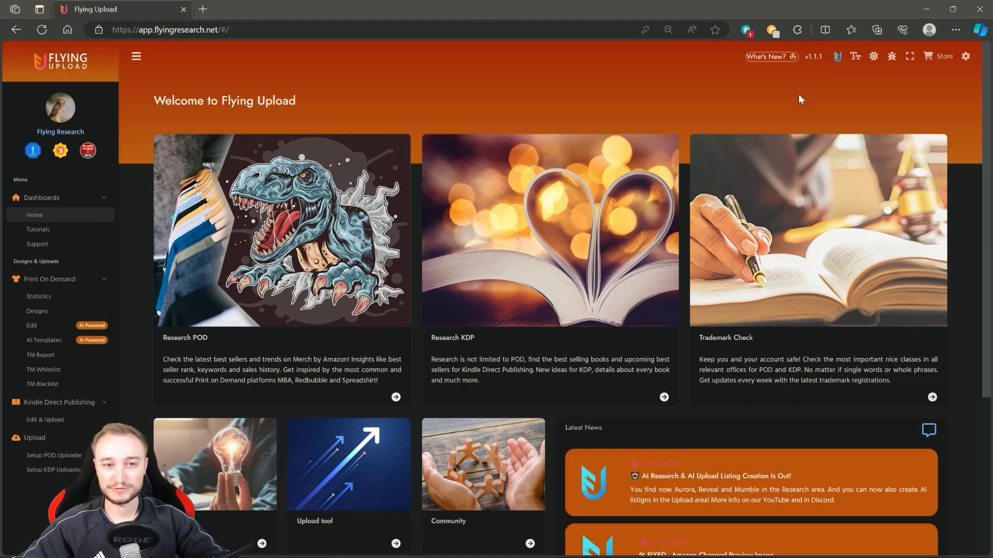
pyautogui.click(965, 57)
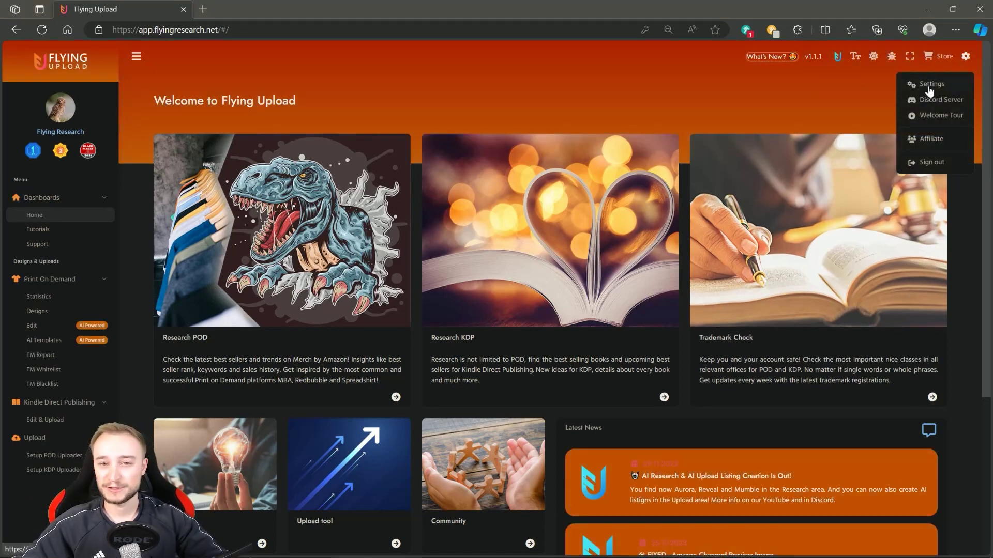
pyautogui.click(932, 84)
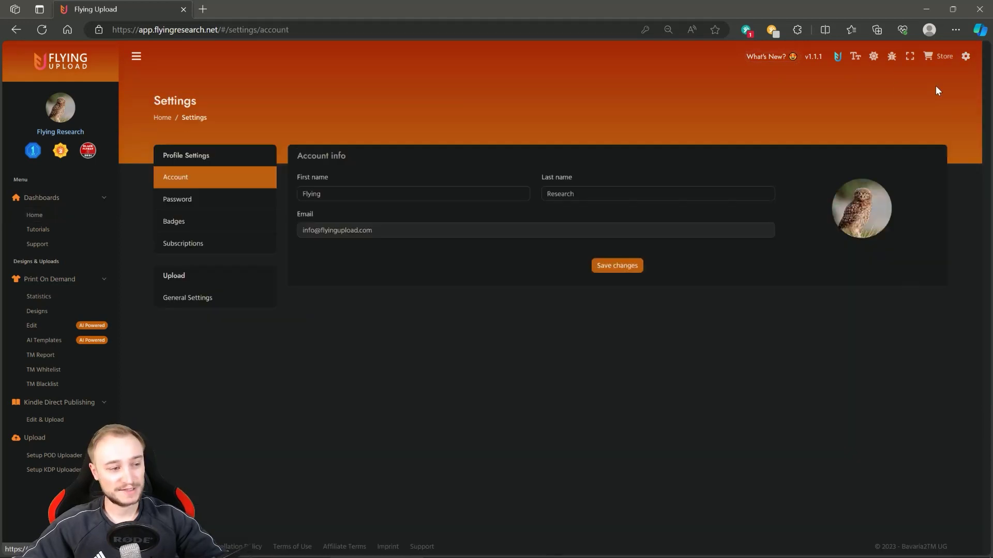
pyautogui.click(200, 299)
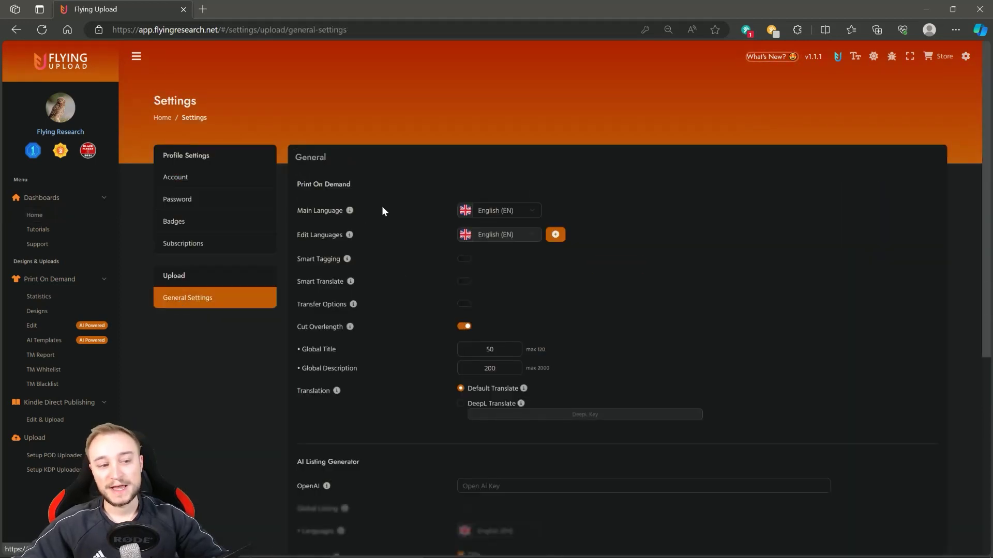
pyautogui.scroll(-2, 396, 160)
pyautogui.scroll(-5, 396, 165)
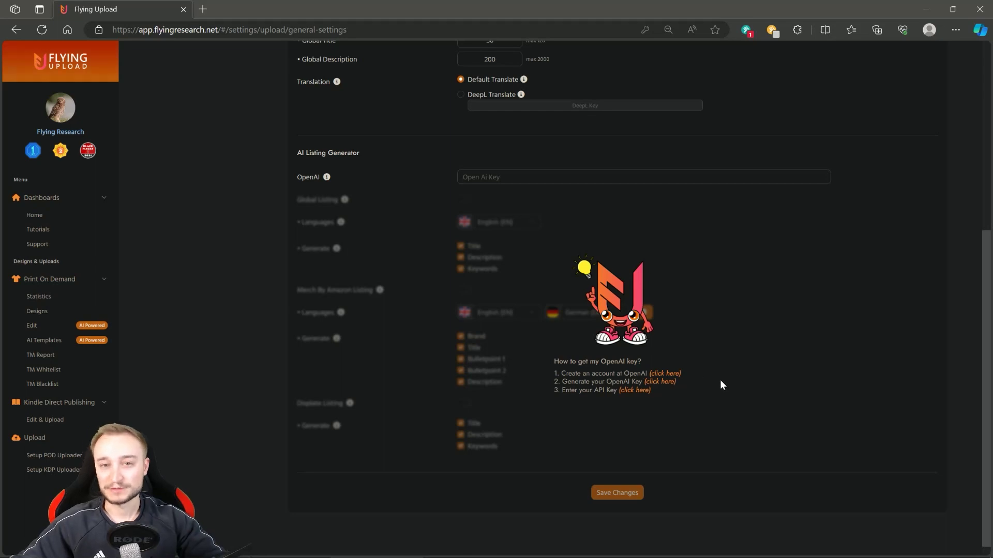
# Open the OpenAI API platform through the account creation link, and return to the Flying Upload settings.
pyautogui.click(663, 374)
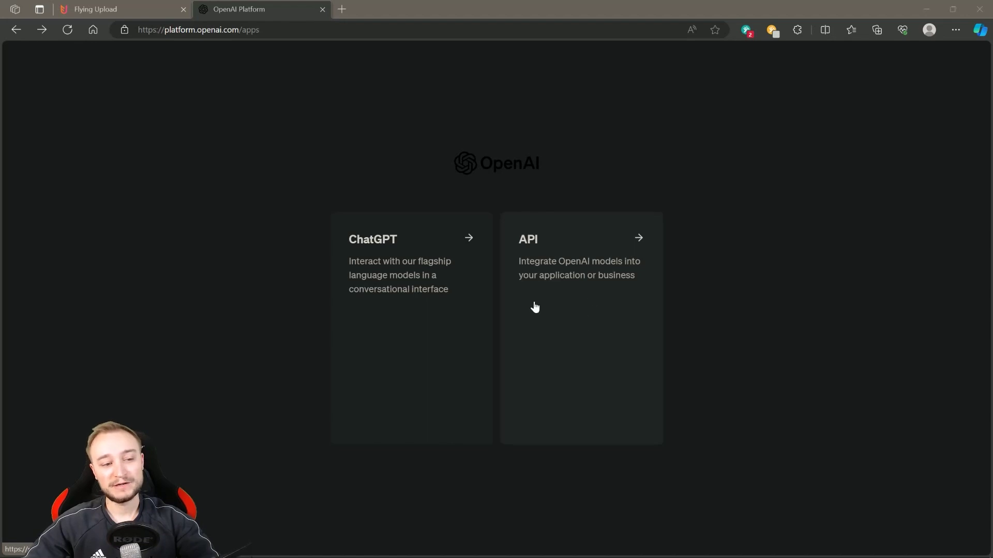
pyautogui.click(578, 254)
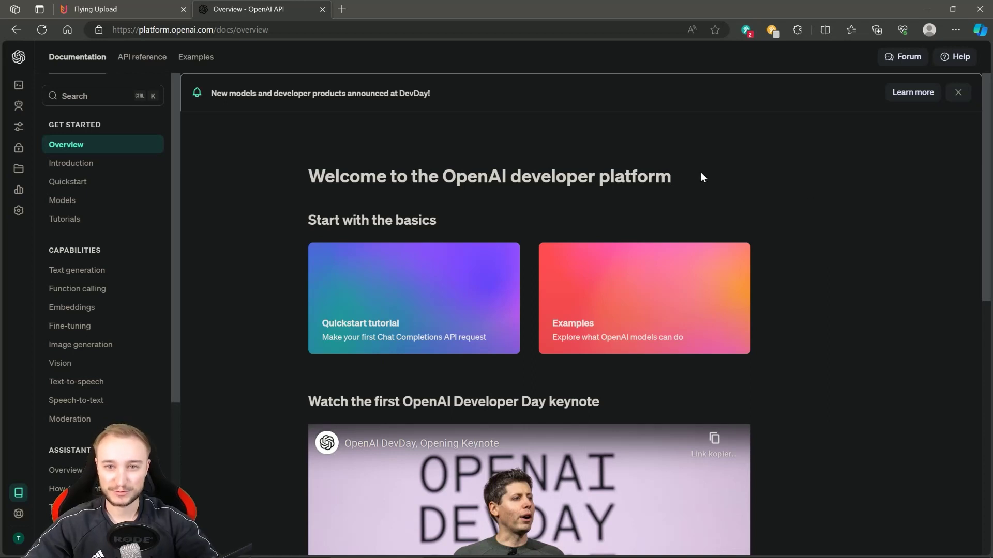
pyautogui.click(123, 10)
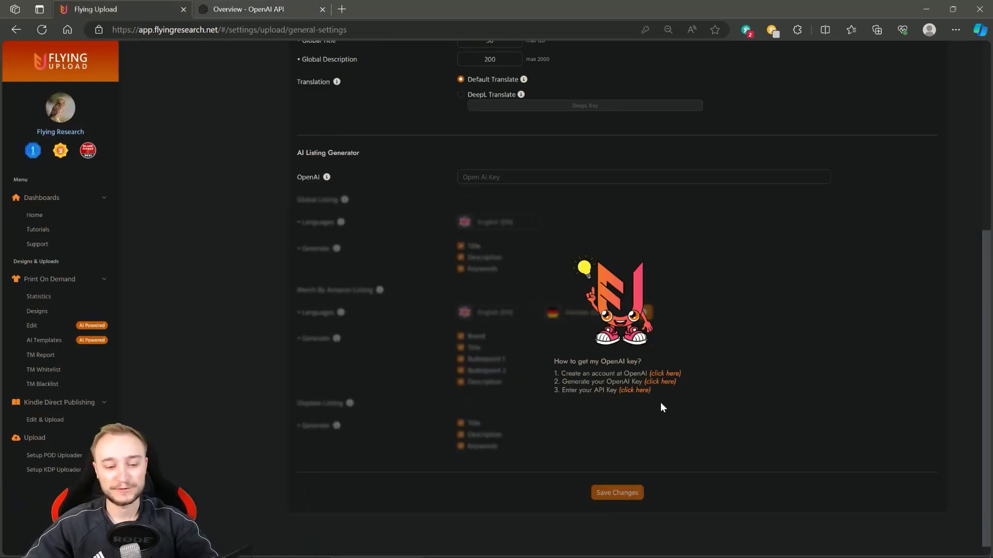
# Follow the OpenAI key instructions to the API keys page in User settings and start creating a new secret key.
pyautogui.click(664, 383)
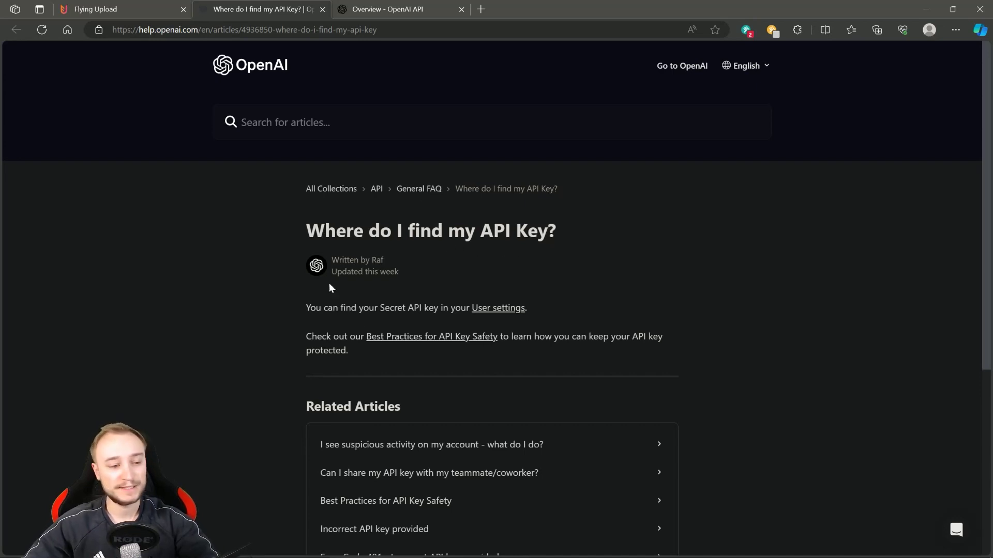
pyautogui.click(507, 310)
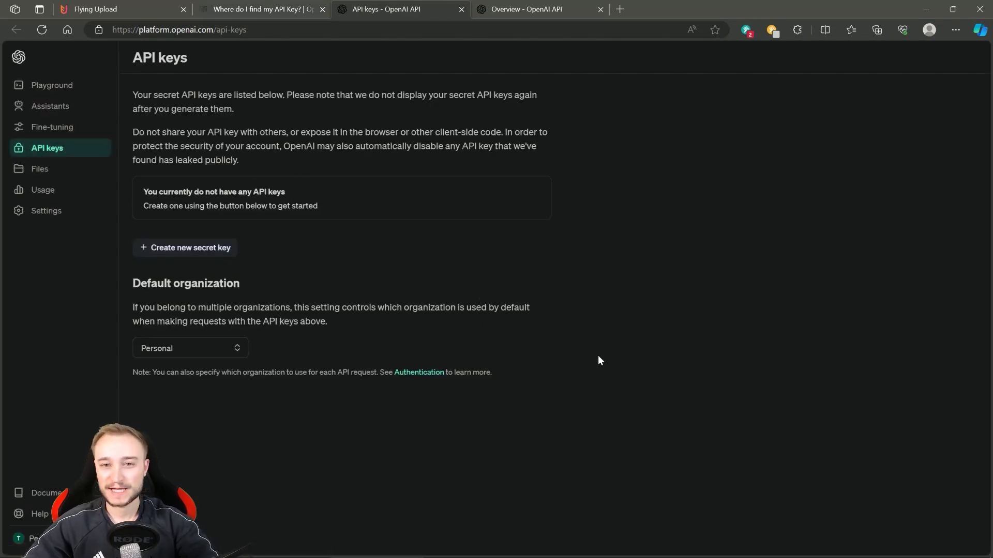
pyautogui.click(199, 254)
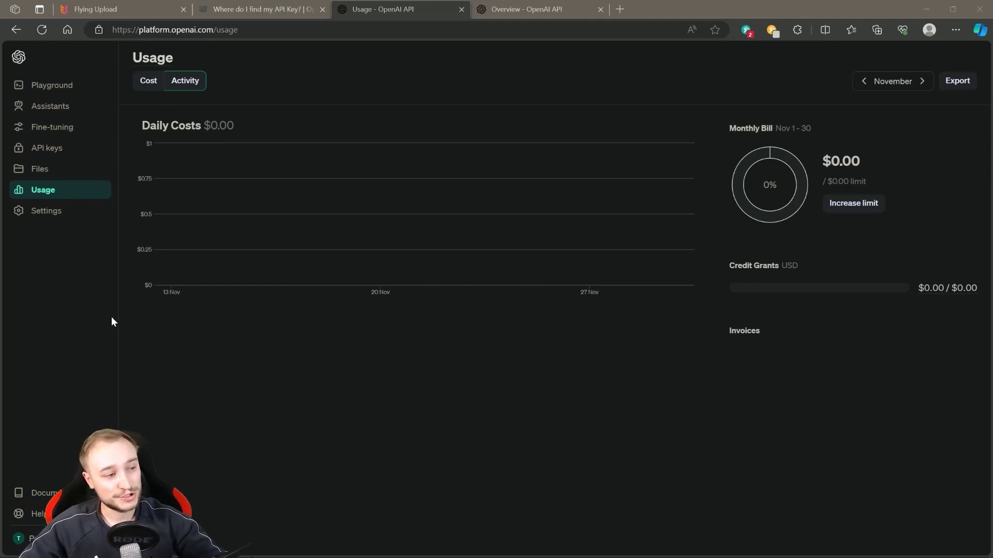
# Review the OpenAI account's Billing settings and Usage page.
pyautogui.click(37, 213)
pyautogui.click(50, 296)
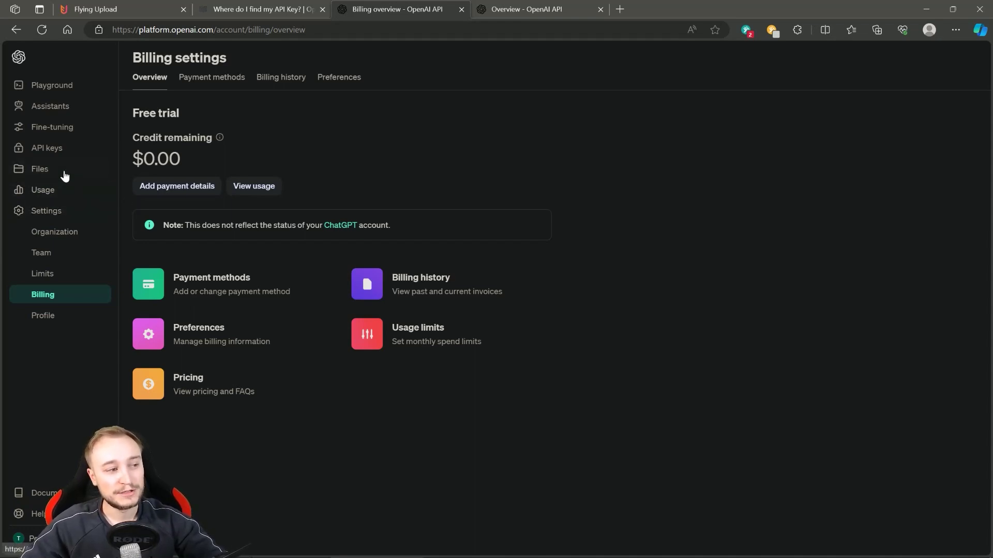
pyautogui.click(48, 191)
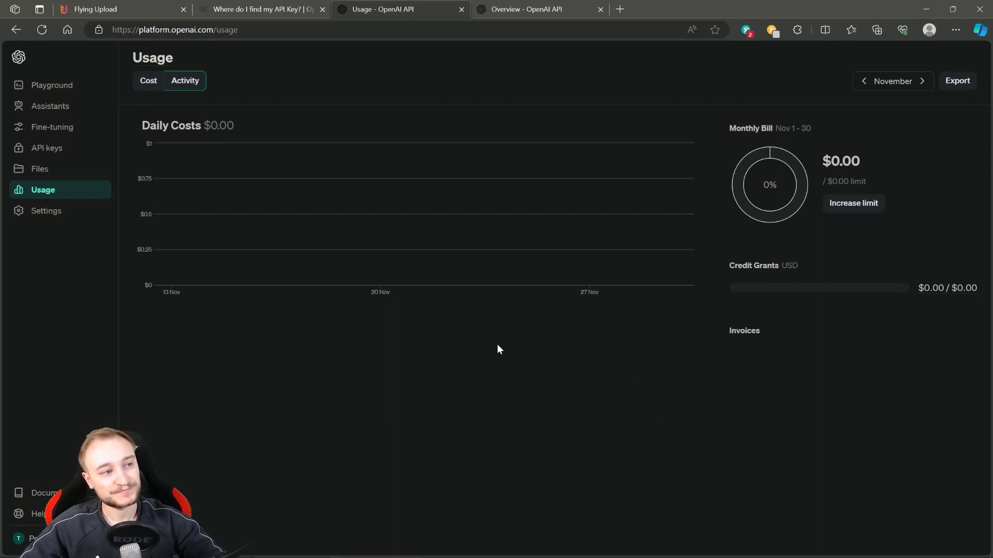
# In Flying Upload, enable the Merch By Amazon Listing for AI generation, remove German from its languages and save the settings.
pyautogui.click(118, 9)
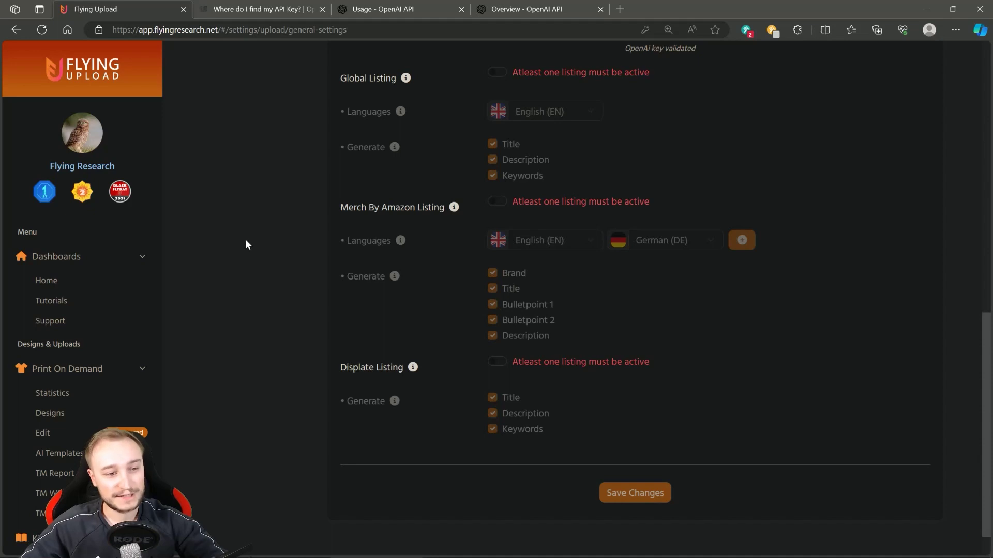
pyautogui.click(497, 202)
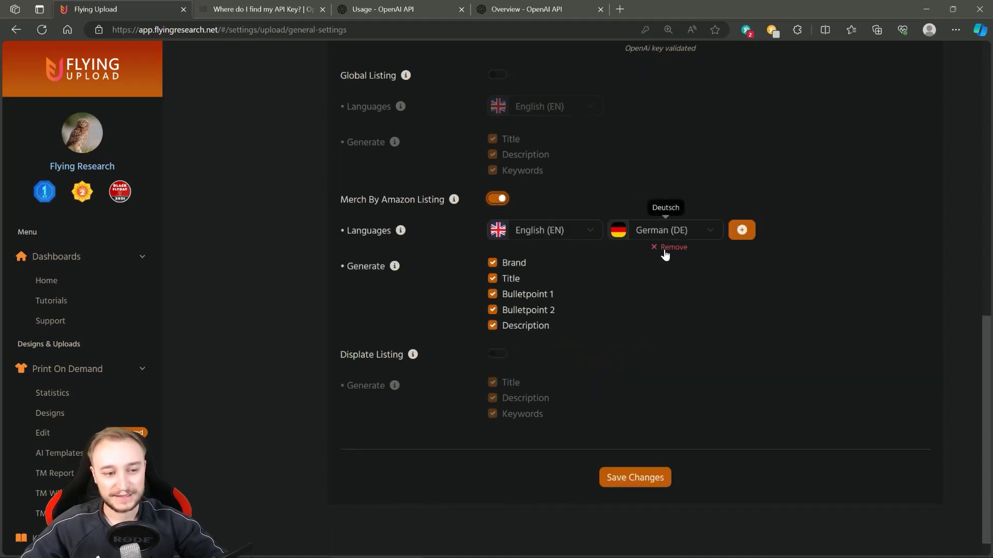
pyautogui.click(668, 249)
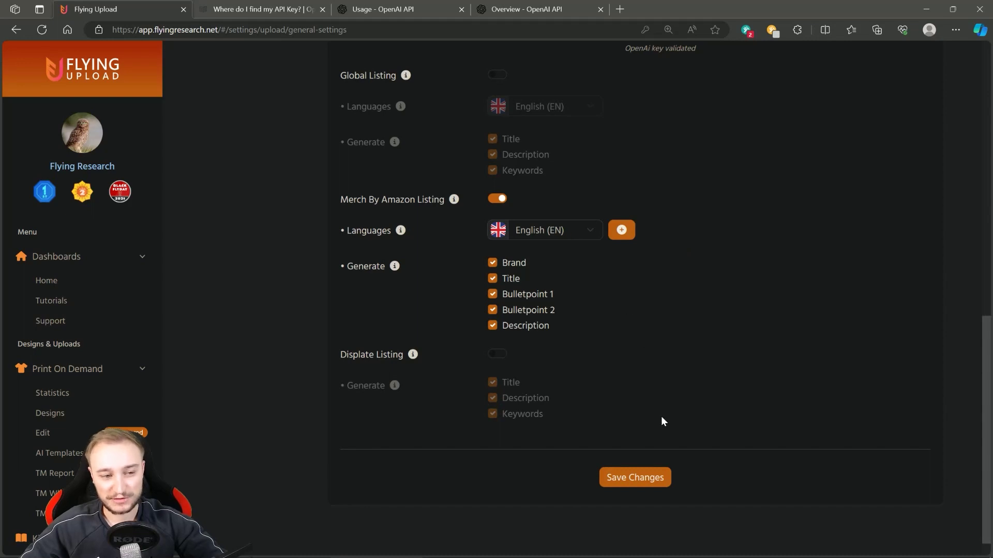
pyautogui.click(634, 478)
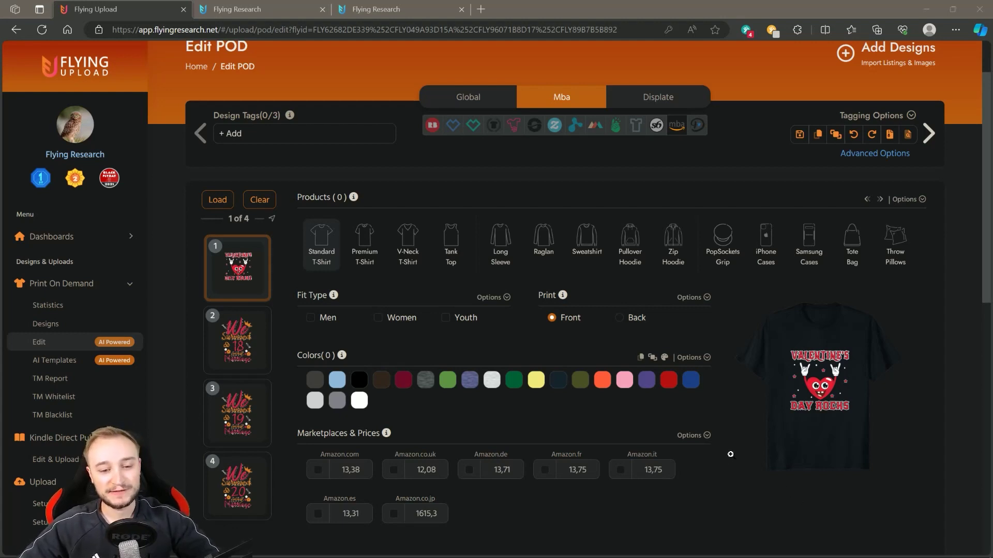
pyautogui.scroll(-2, 731, 455)
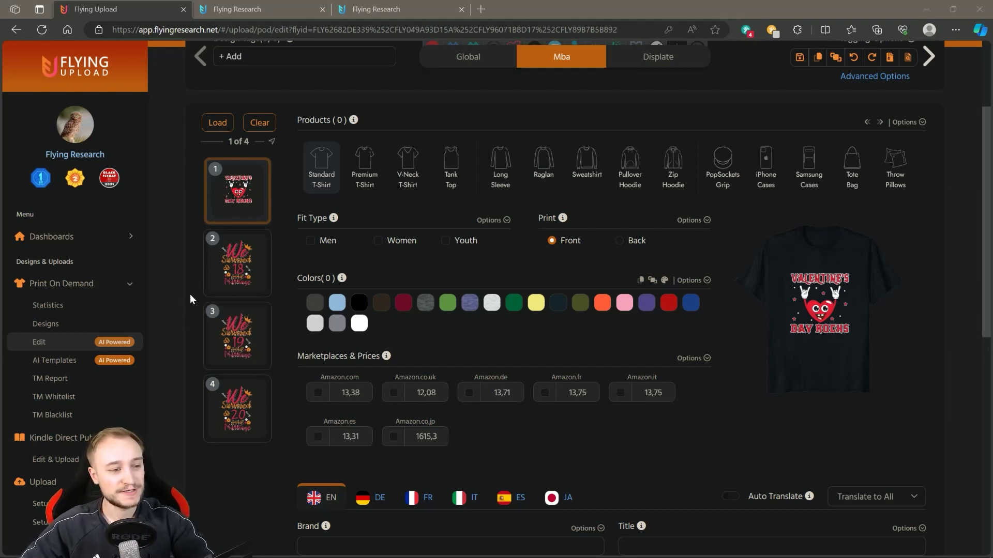
pyautogui.scroll(2, 190, 298)
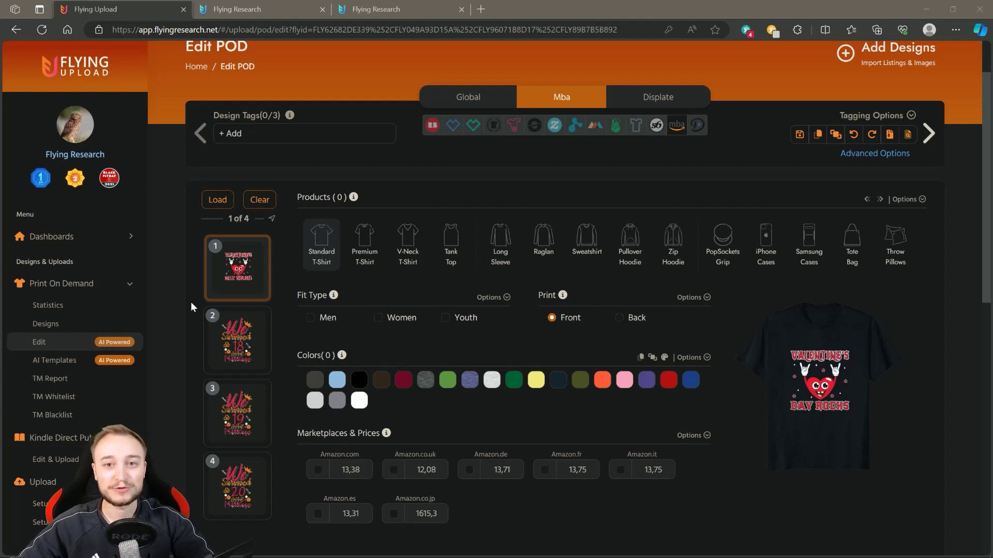
# Create a new AI template named "Valentines Day" and start its Main Keywords entry.
pyautogui.click(64, 364)
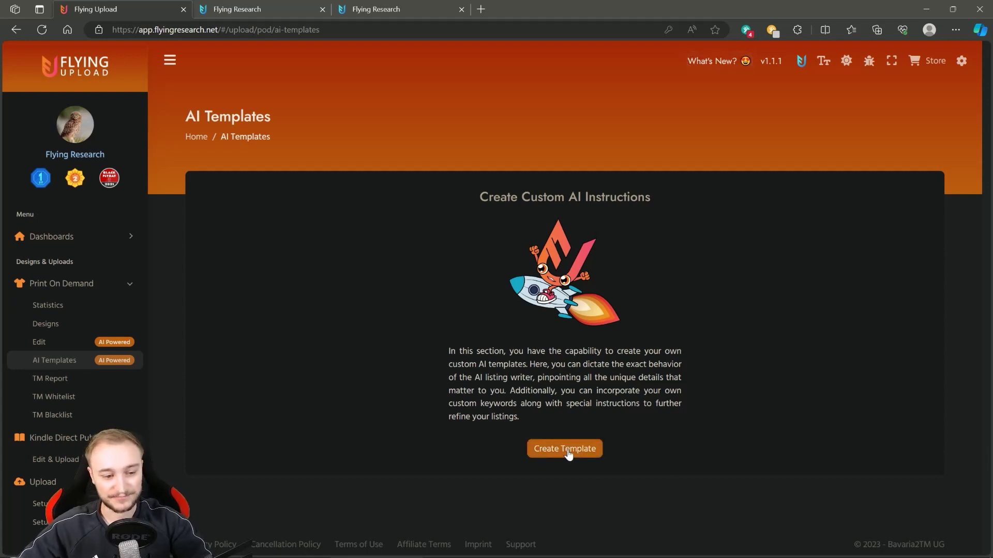
pyautogui.click(546, 448)
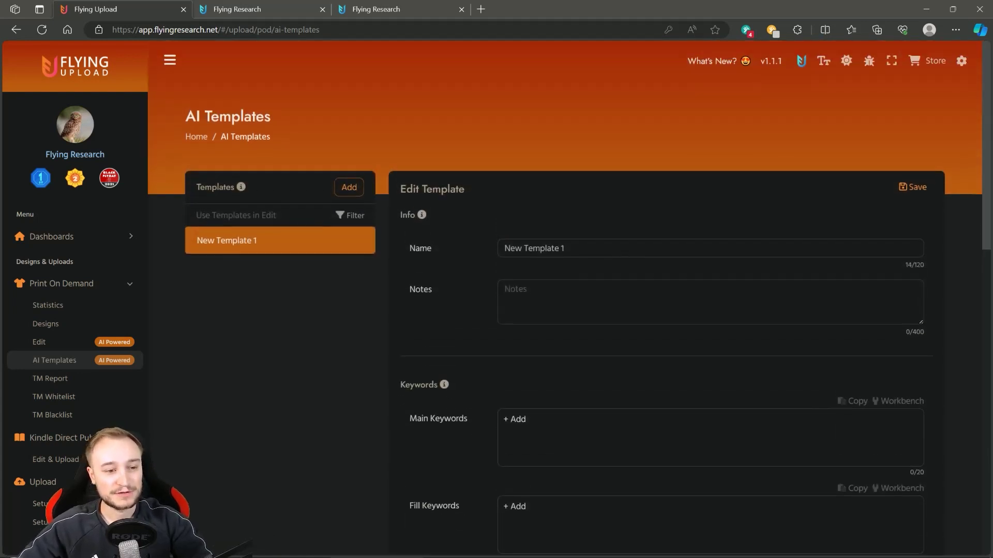
pyautogui.write('Valentin')
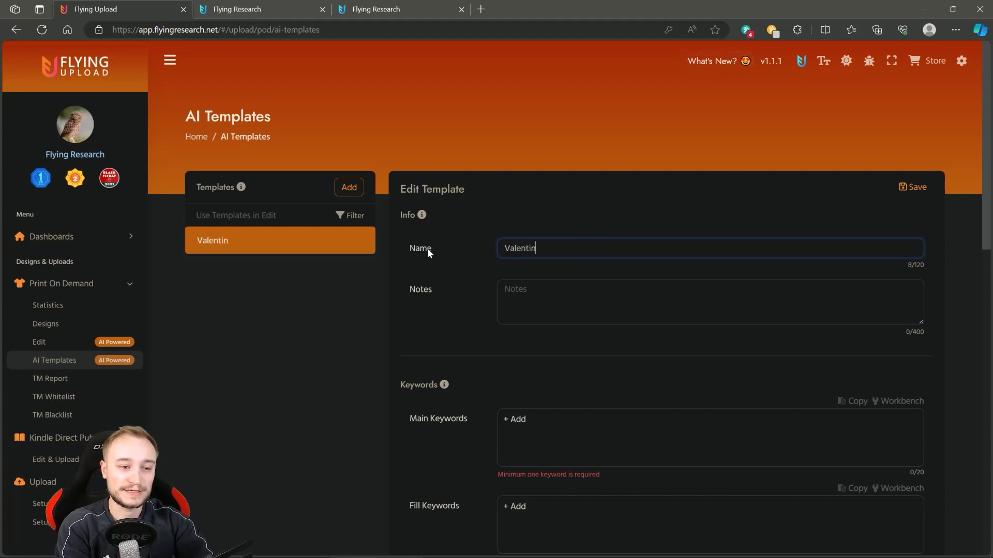
pyautogui.write('es Day')
pyautogui.press('Tab')
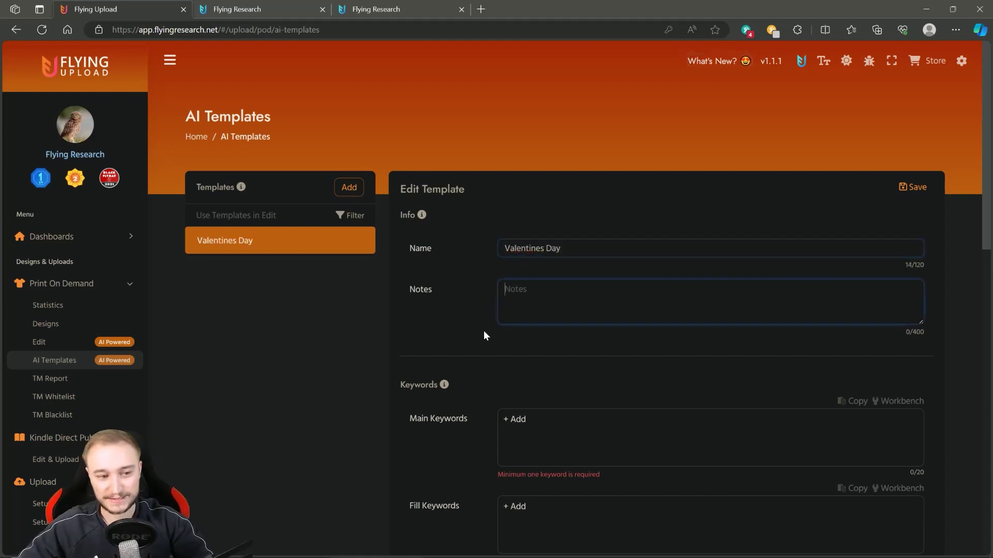
pyautogui.scroll(-1, 415, 280)
pyautogui.scroll(-2, 415, 282)
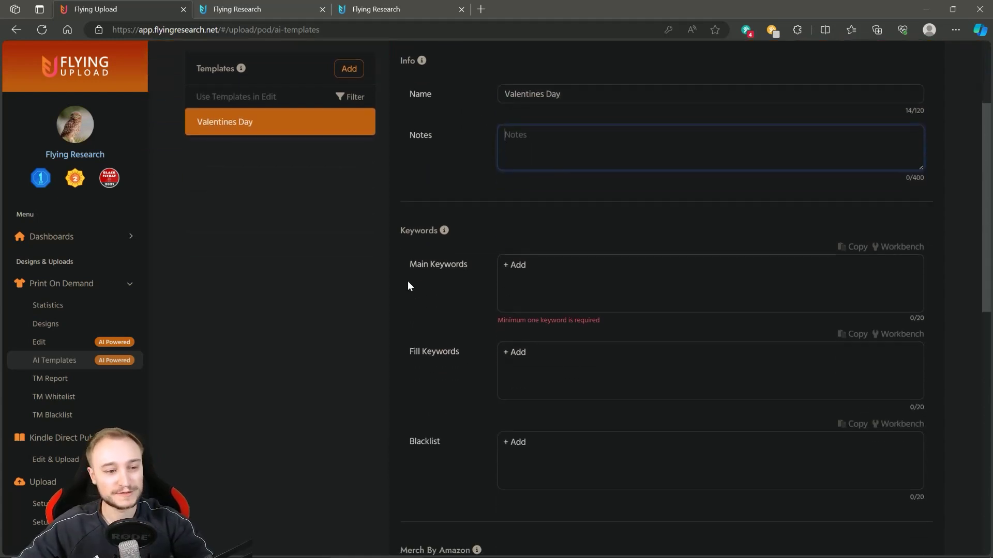
pyautogui.click(508, 269)
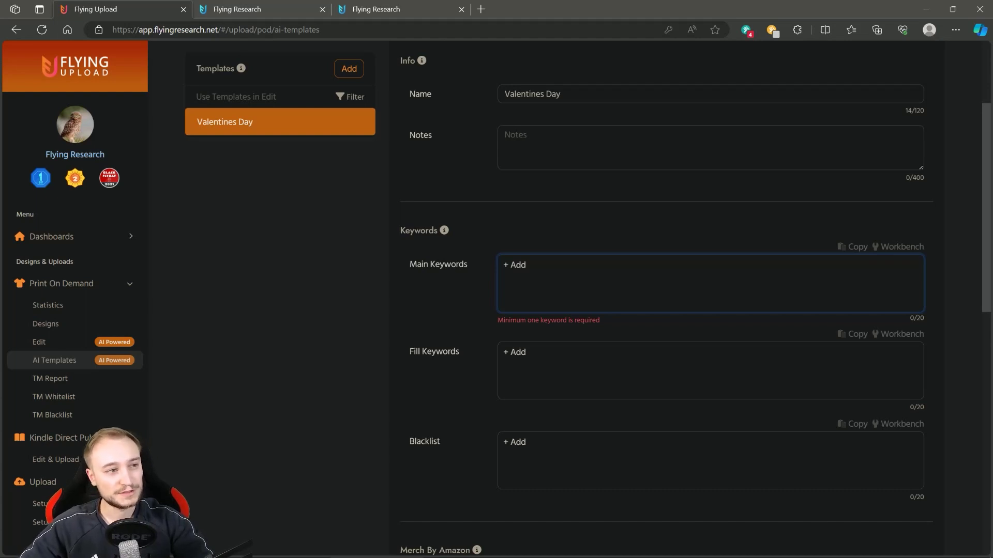
# Switch to Flying Research and examine the Tag Generator and KW Search results for "valentines day".
pyautogui.hotkey('ctrl', 'Tab')
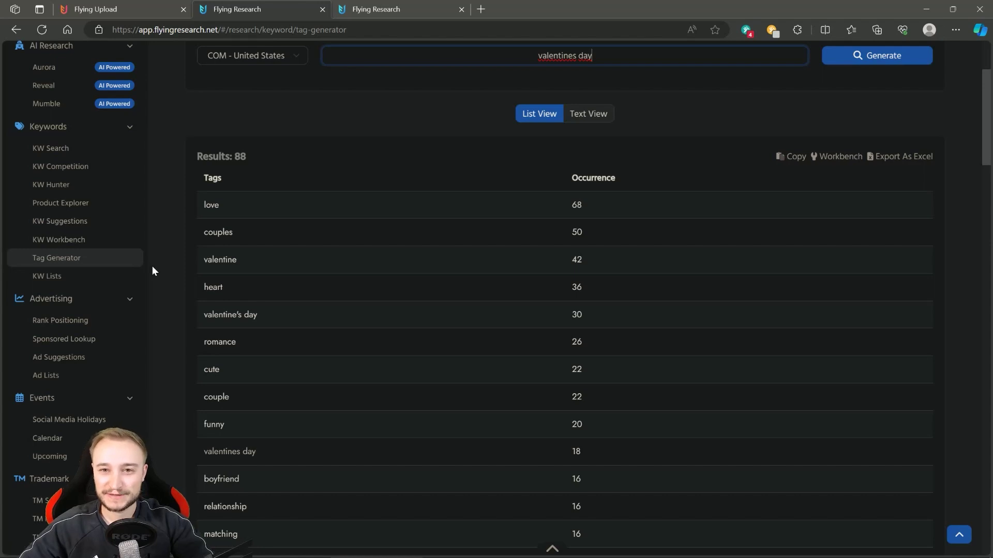
pyautogui.scroll(2, 507, 190)
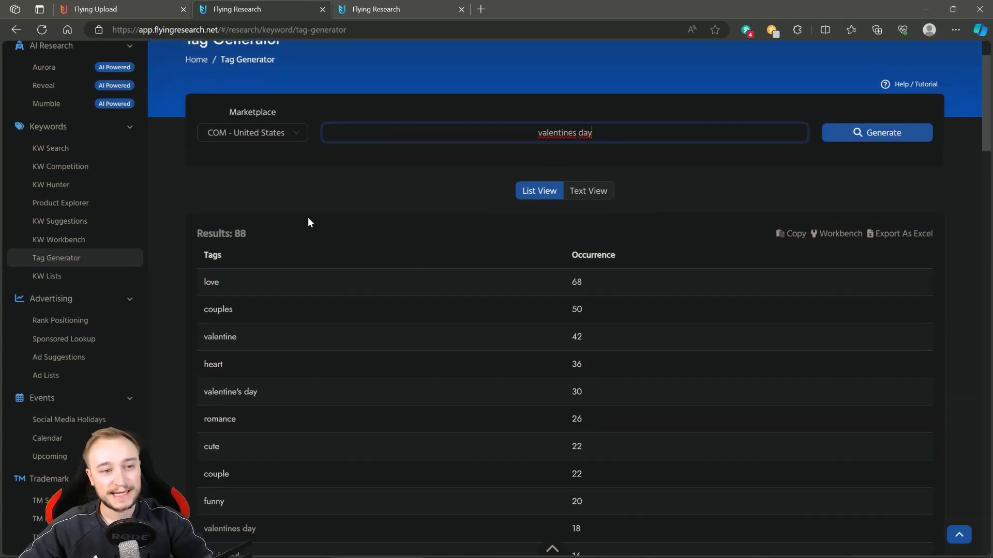
pyautogui.scroll(-2, 308, 220)
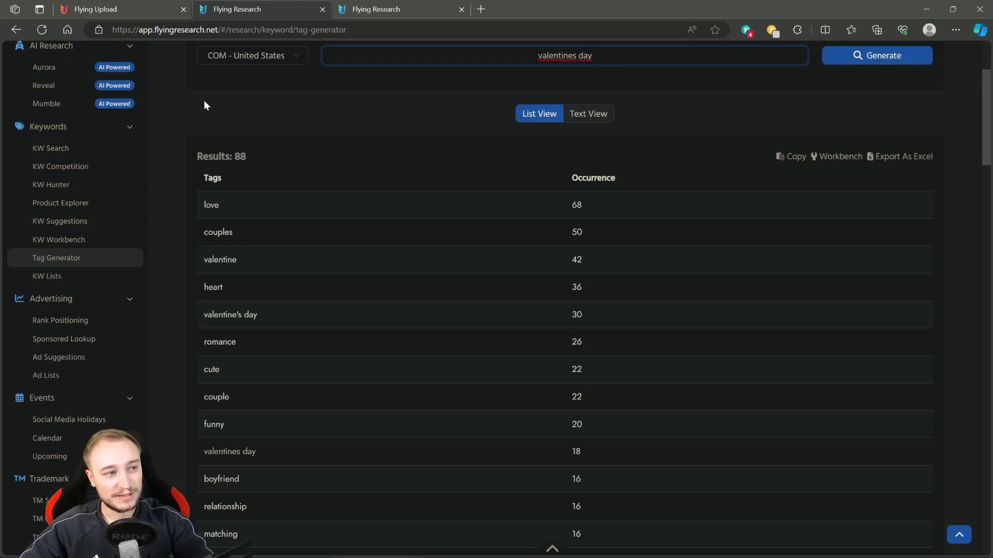
pyautogui.click(418, 7)
pyautogui.scroll(-5, 71, 230)
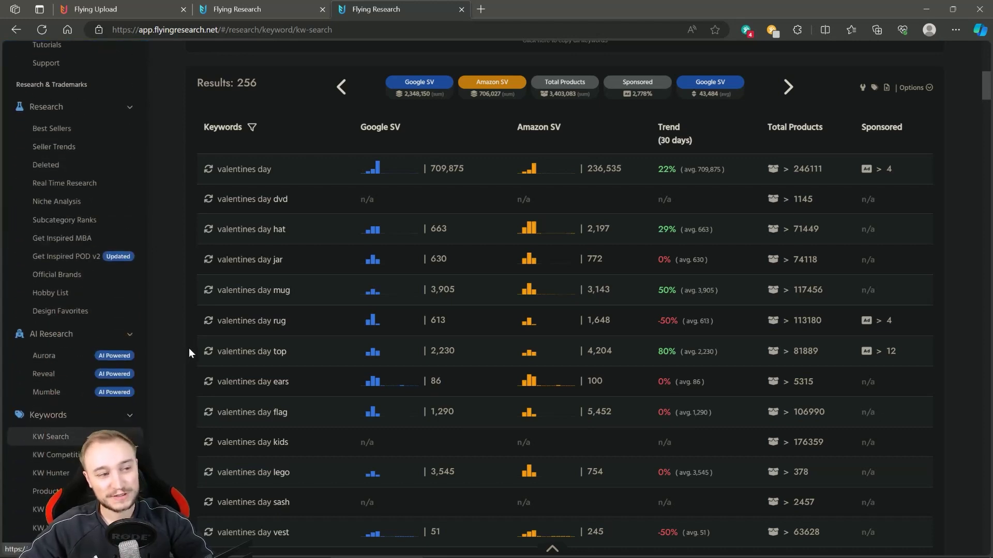
pyautogui.scroll(4, 186, 323)
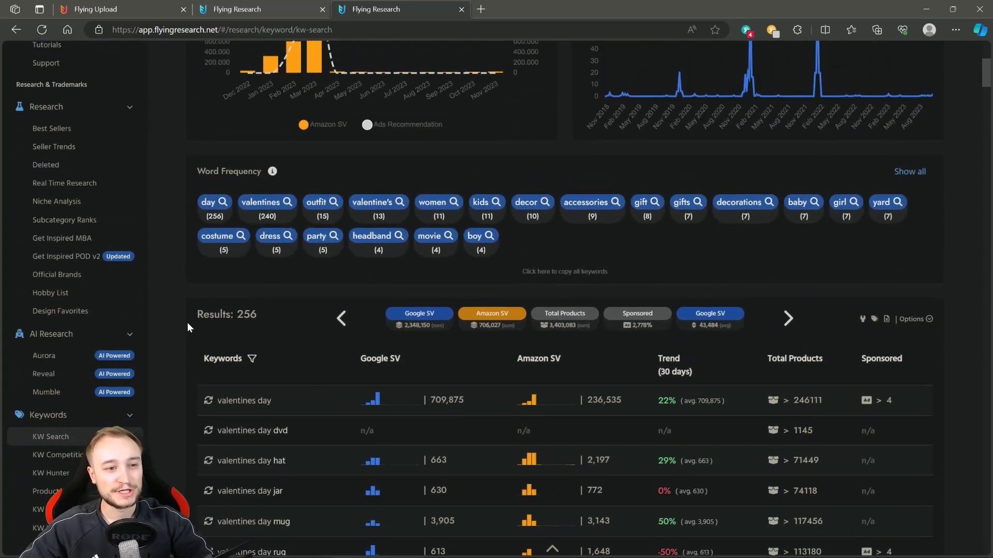
pyautogui.scroll(-3, 191, 320)
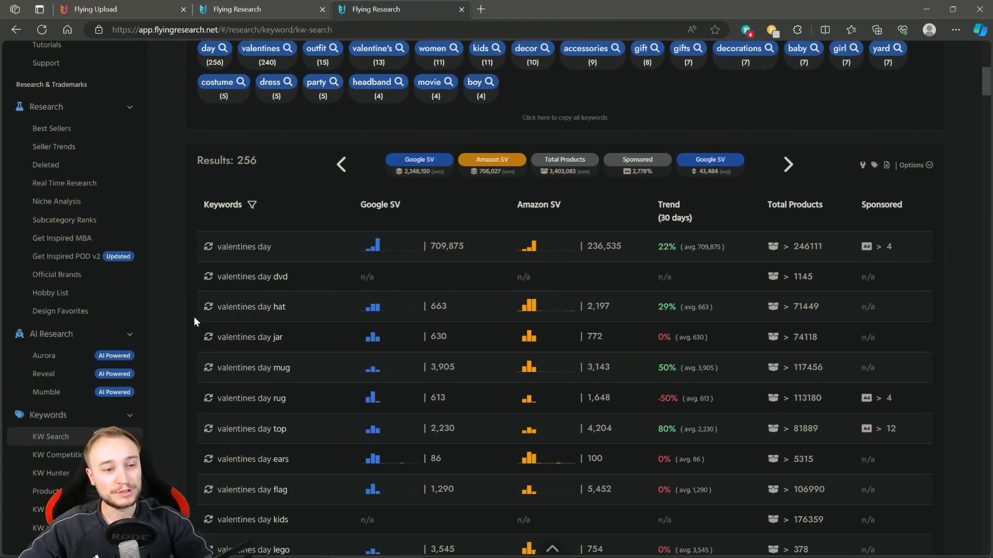
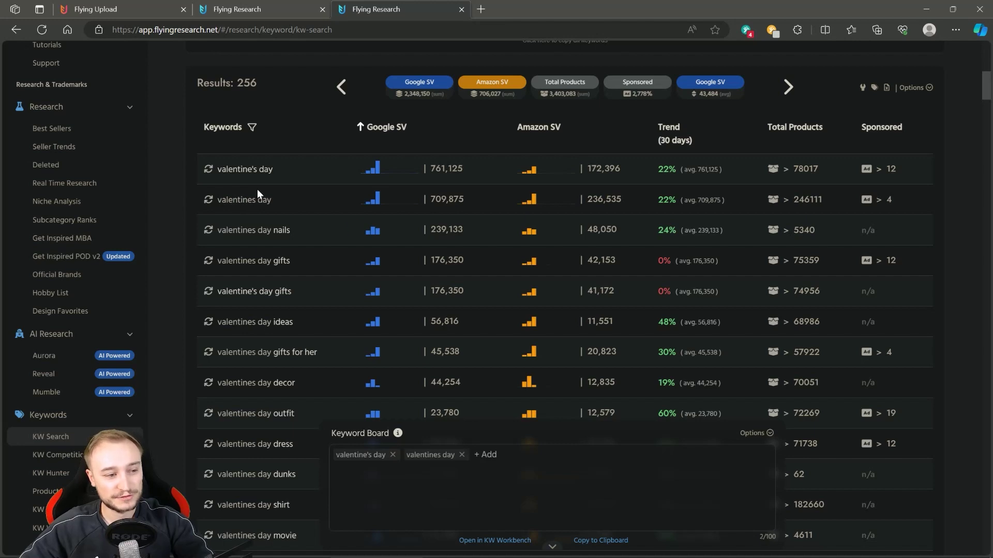
# Add the keywords "valentines day gifts" and "valentines day ideas" to the Keyword Board.
pyautogui.click(261, 265)
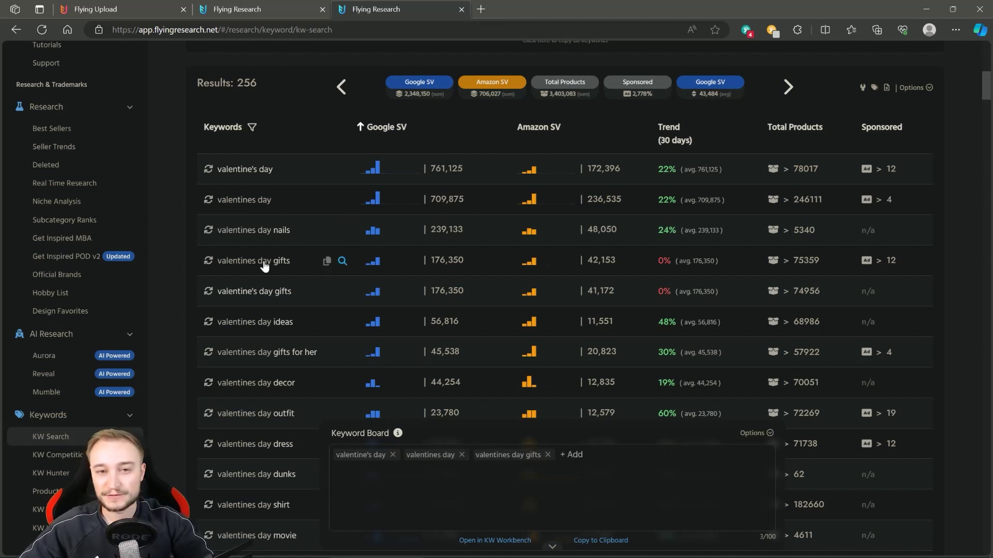
pyautogui.scroll(-1, 254, 251)
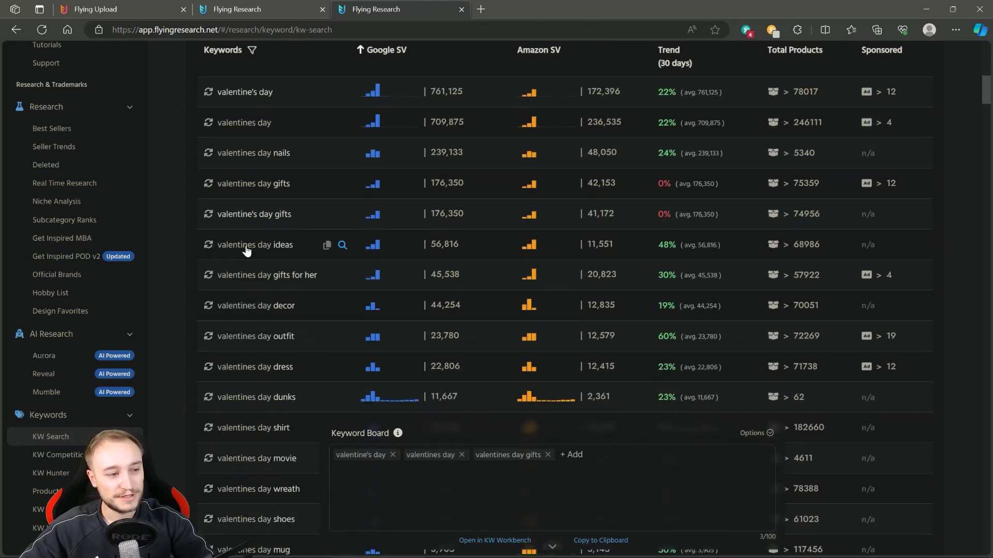
pyautogui.click(246, 251)
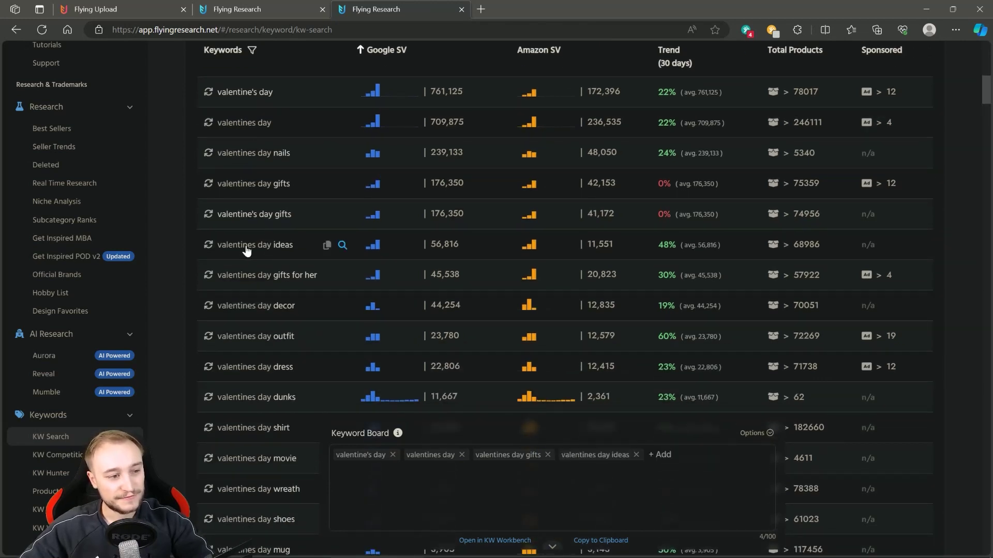
# Add "valentines day gifts for her", "valentines day outfit", "valentines day decor" and "valentines day for him" to the Keyword Board.
pyautogui.scroll(-1, 259, 223)
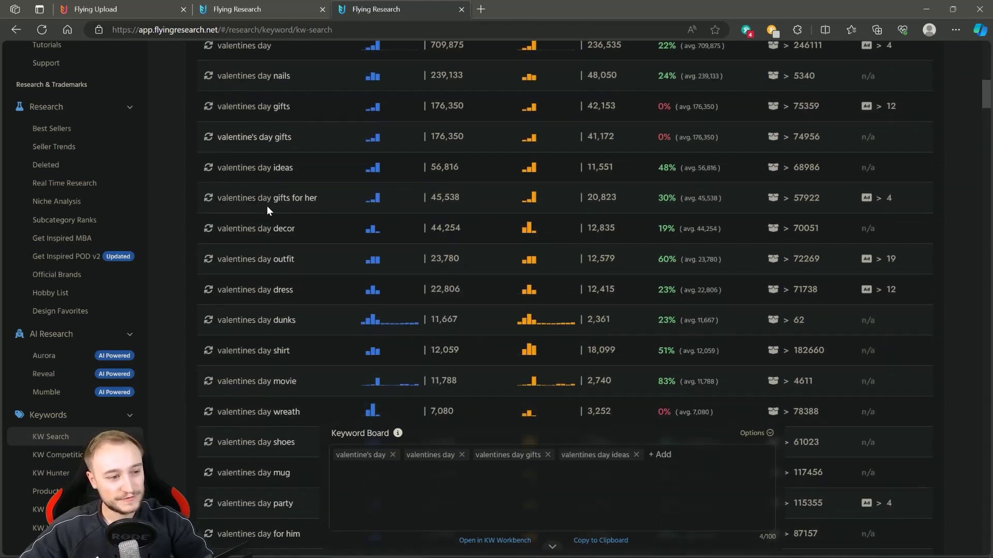
pyautogui.click(267, 205)
pyautogui.click(244, 263)
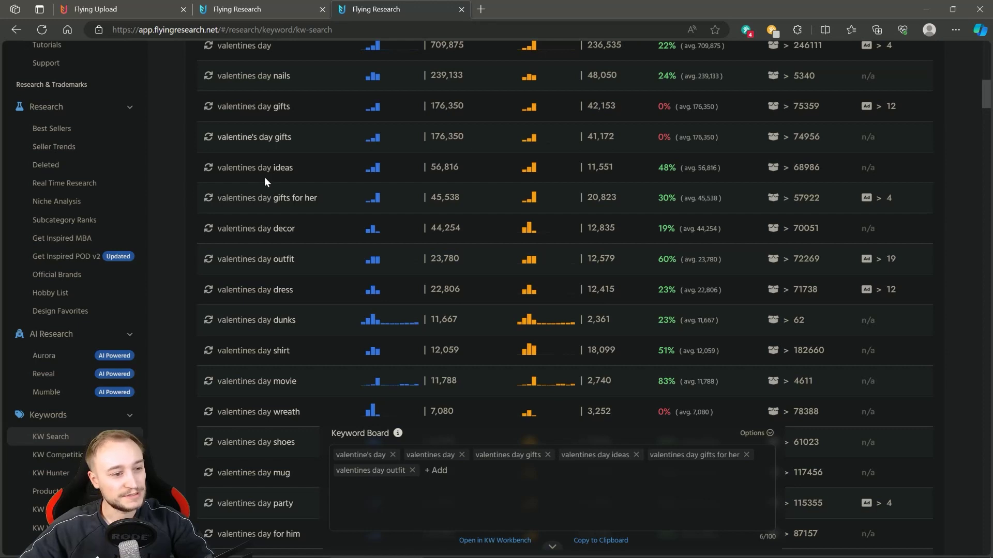
pyautogui.click(256, 232)
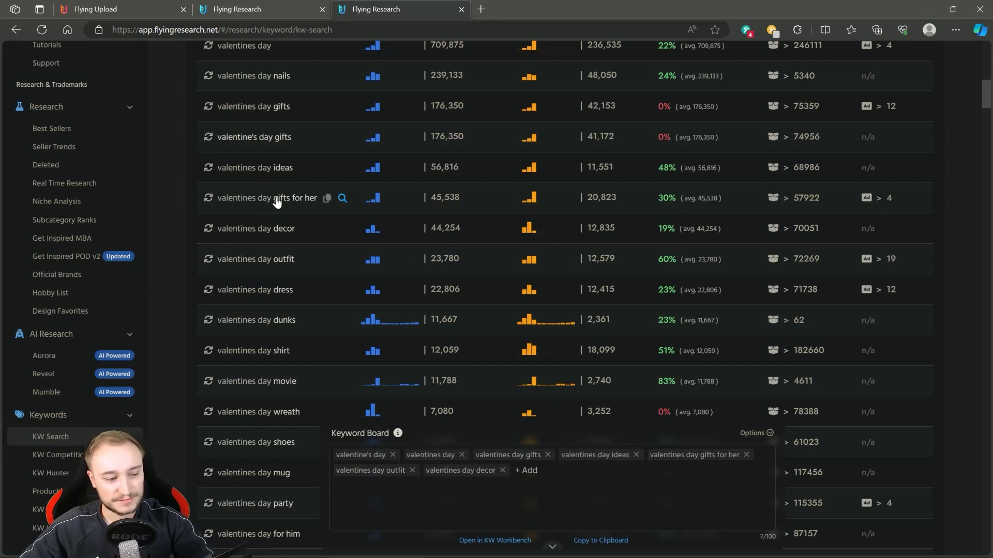
pyautogui.scroll(-4, 269, 199)
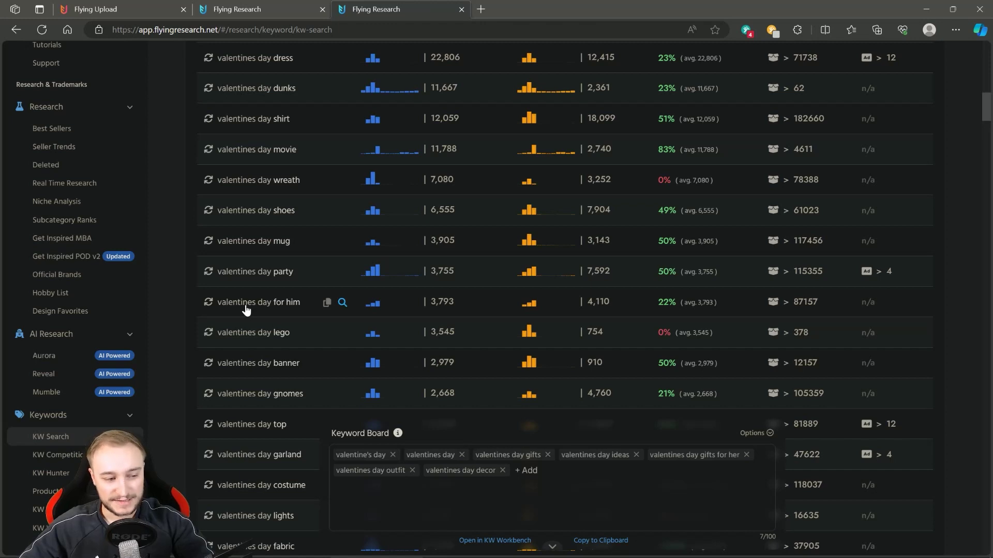
pyautogui.click(246, 308)
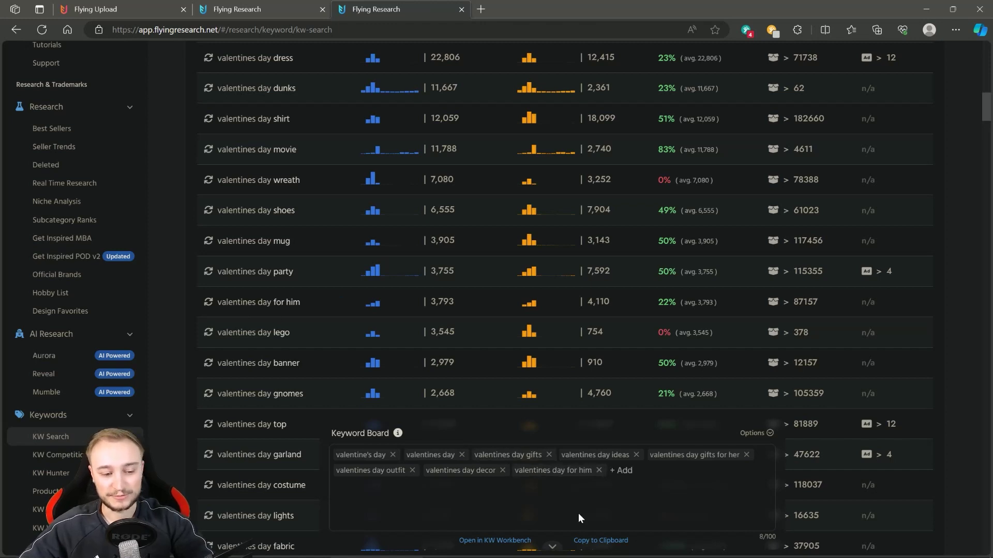
# Copy the Keyword Board's keywords and paste them into the Valentines Day template's Main Keywords in Flying Upload.
pyautogui.click(602, 541)
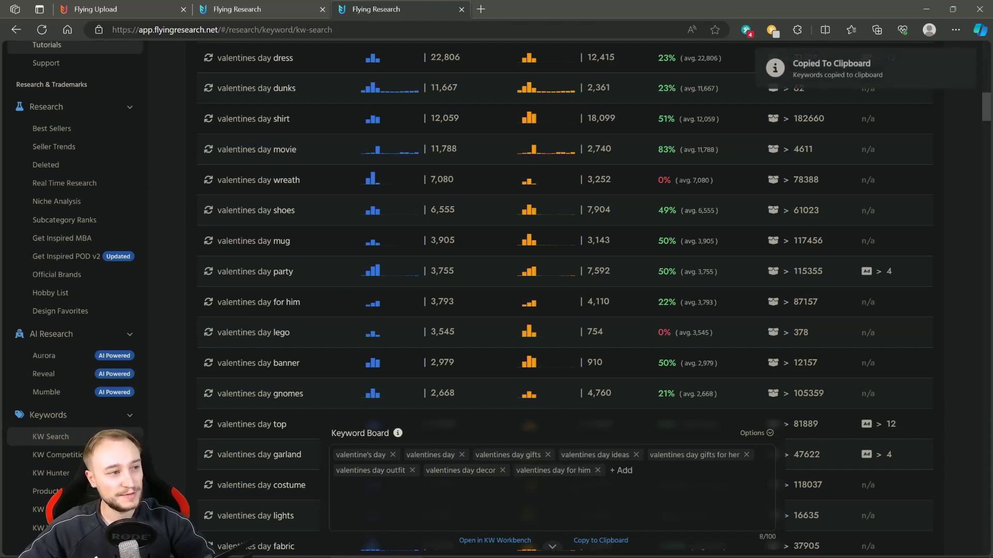
pyautogui.click(104, 9)
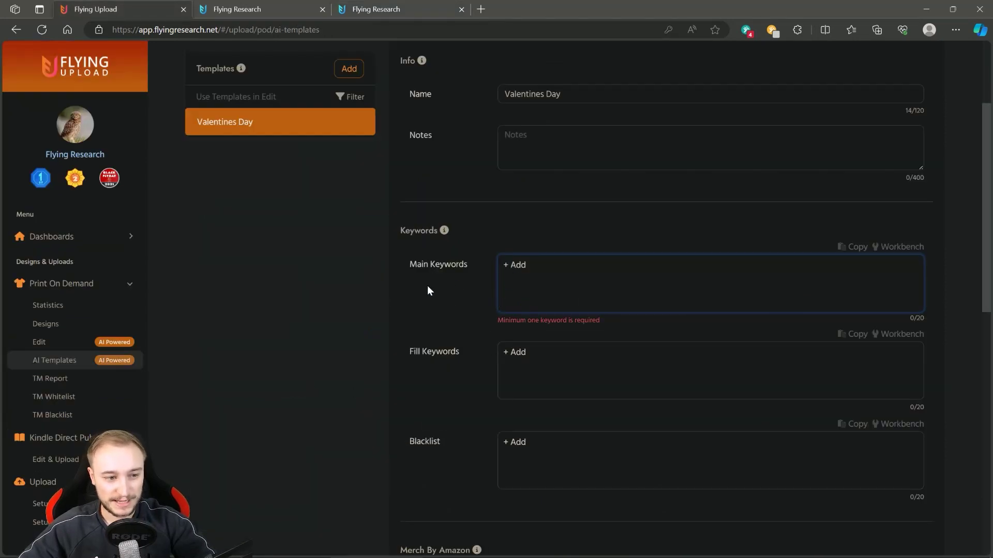
pyautogui.hotkey('ctrl', 'v')
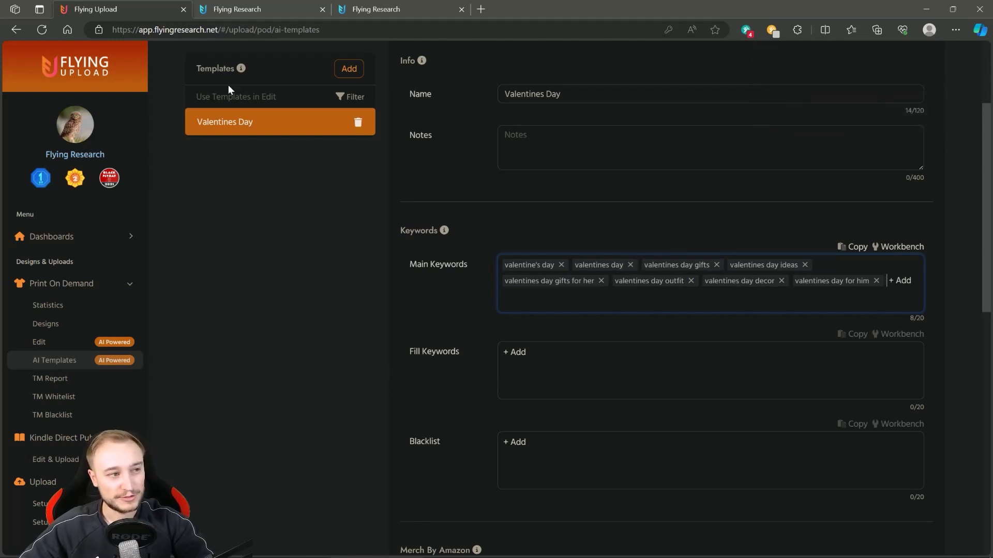
# In Flying Research's Tag Generator results, add "valentine", "love", "couples", "heart" and "valentine's day" to the Keyword Board.
pyautogui.click(255, 15)
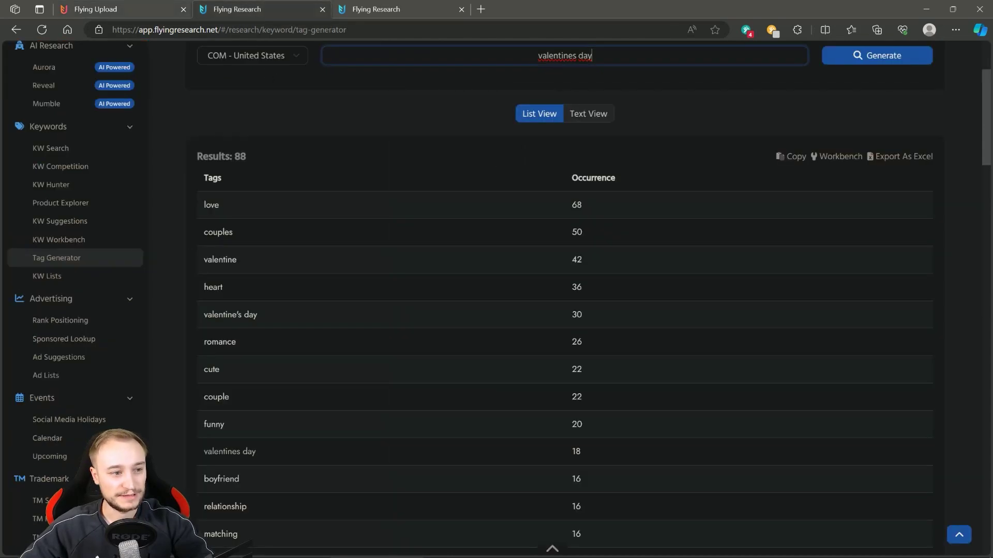
pyautogui.click(219, 259)
pyautogui.click(211, 204)
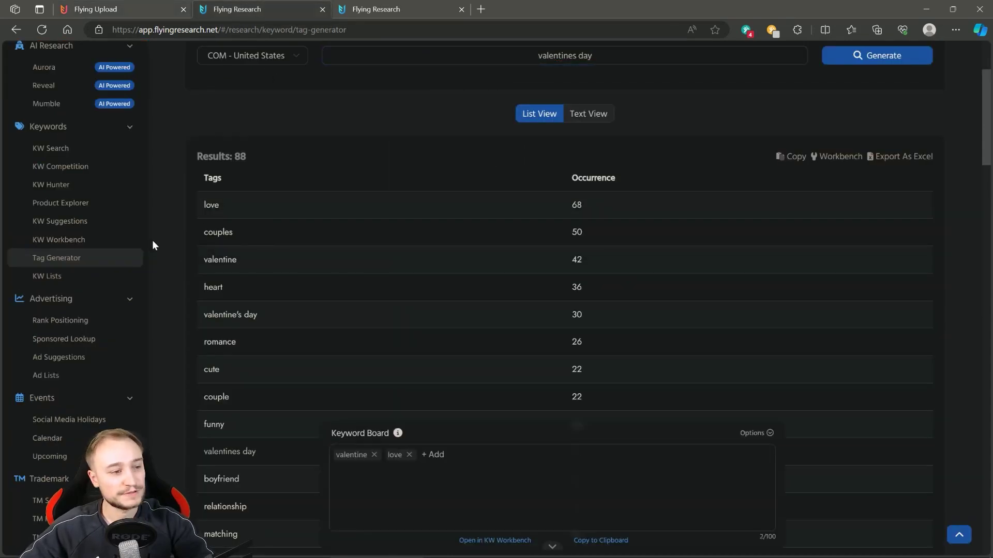
pyautogui.click(208, 232)
pyautogui.click(214, 283)
pyautogui.scroll(-2, 223, 268)
pyautogui.click(235, 245)
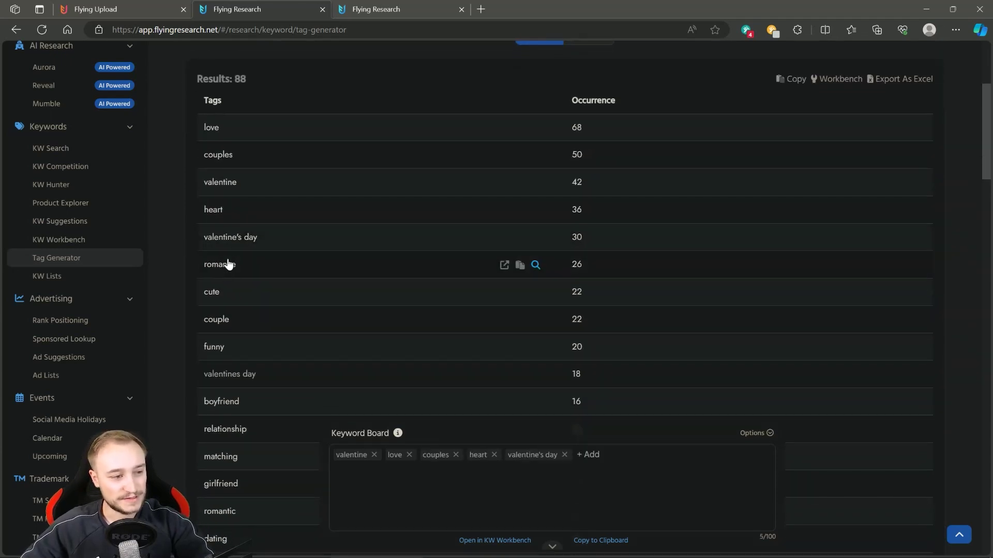
# Add the tags "romance", "couple", "boyfriend" and "relationship" to the Keyword Board.
pyautogui.click(220, 266)
pyautogui.scroll(-2, 225, 249)
pyautogui.click(221, 243)
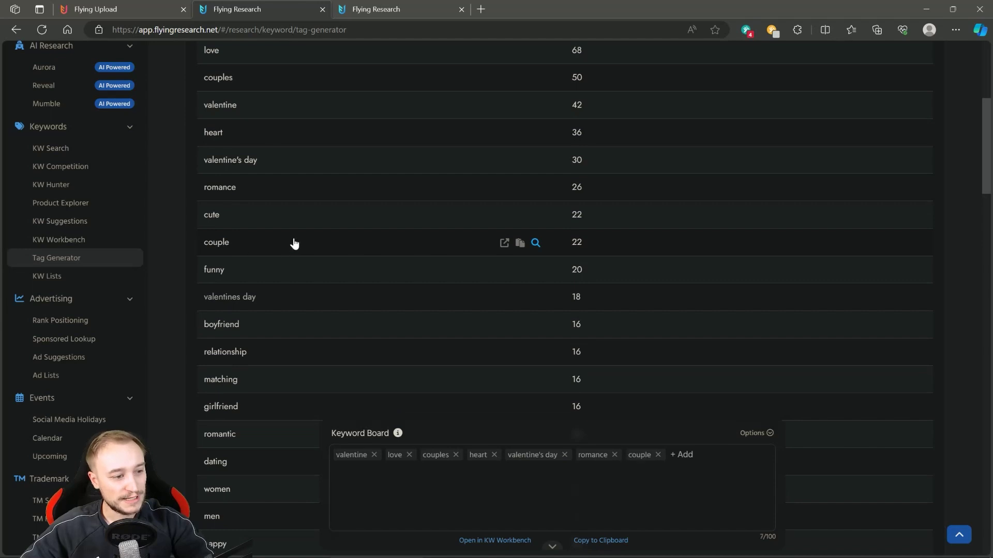
pyautogui.scroll(-2, 289, 246)
pyautogui.click(233, 248)
pyautogui.click(230, 275)
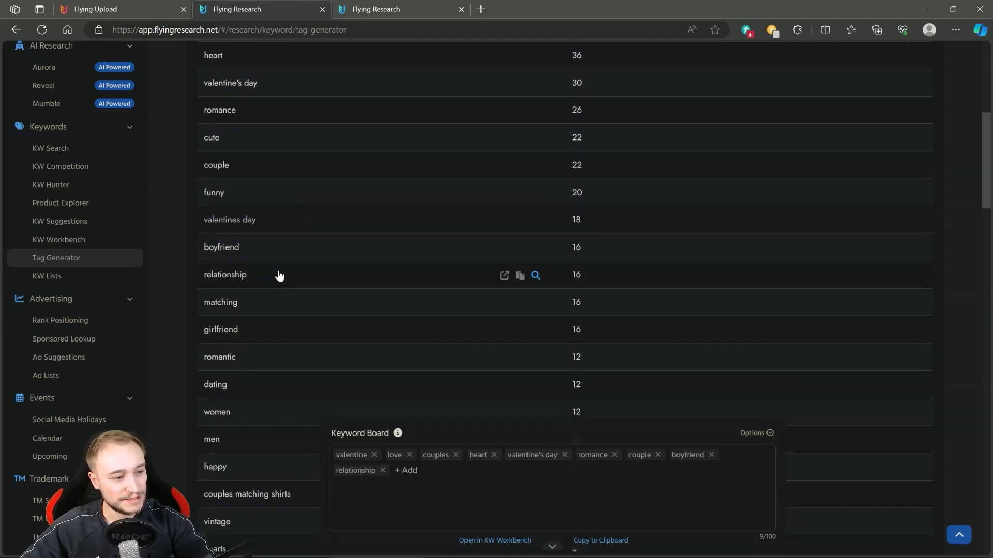
# Add the tags "girlfriend", "romantic", "dating" and "happy" to the Keyword Board.
pyautogui.scroll(-2, 259, 266)
pyautogui.click(235, 256)
pyautogui.click(230, 280)
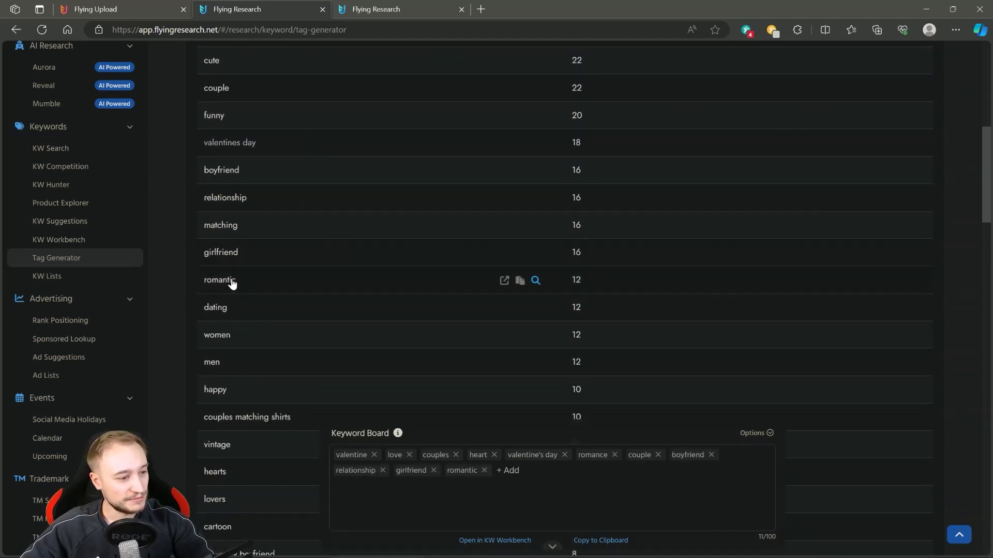
pyautogui.scroll(-2, 232, 259)
pyautogui.click(224, 234)
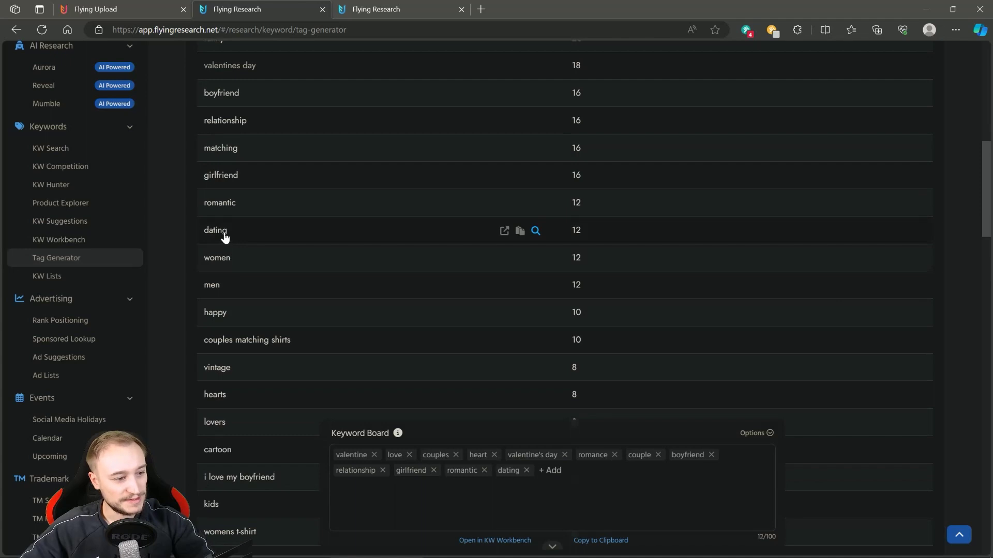
pyautogui.click(224, 317)
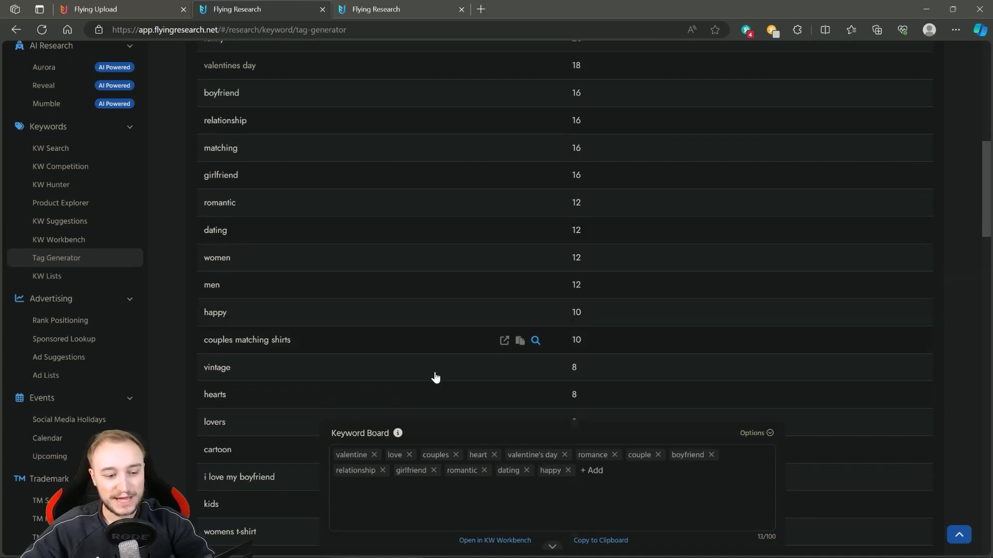
# Copy the collected tags and paste them into the Valentines Day template's Fill Keywords in Flying Upload.
pyautogui.click(595, 540)
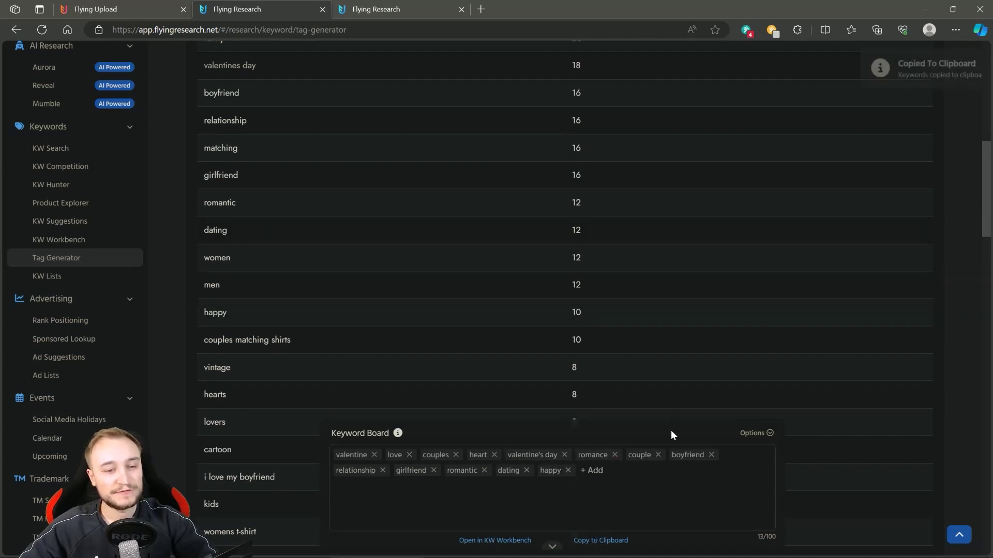
pyautogui.click(140, 7)
pyautogui.click(532, 359)
pyautogui.hotkey('ctrl', 'v')
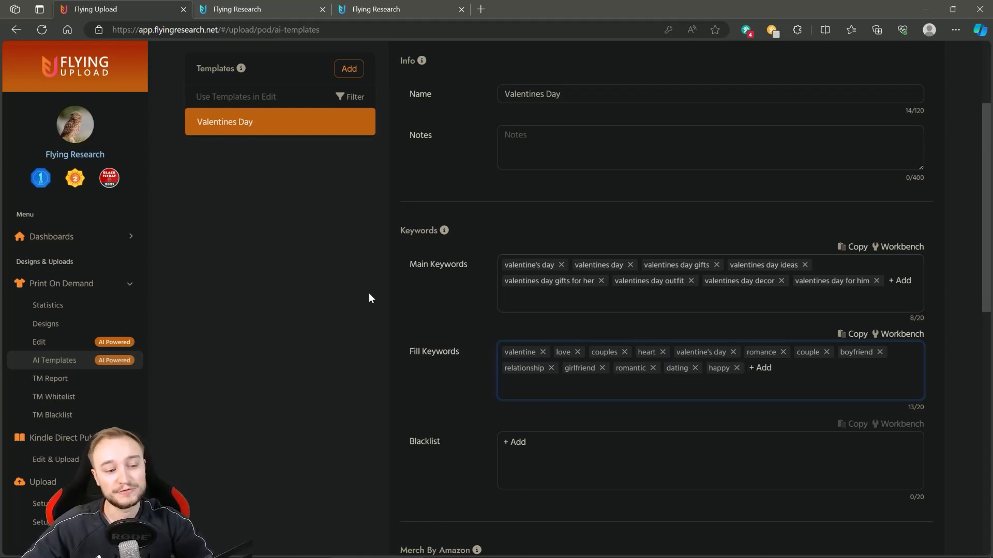
# Review the Merch By Amazon example and the suggested custom rules, removing the empty rule without filling it in.
pyautogui.scroll(-2, 369, 294)
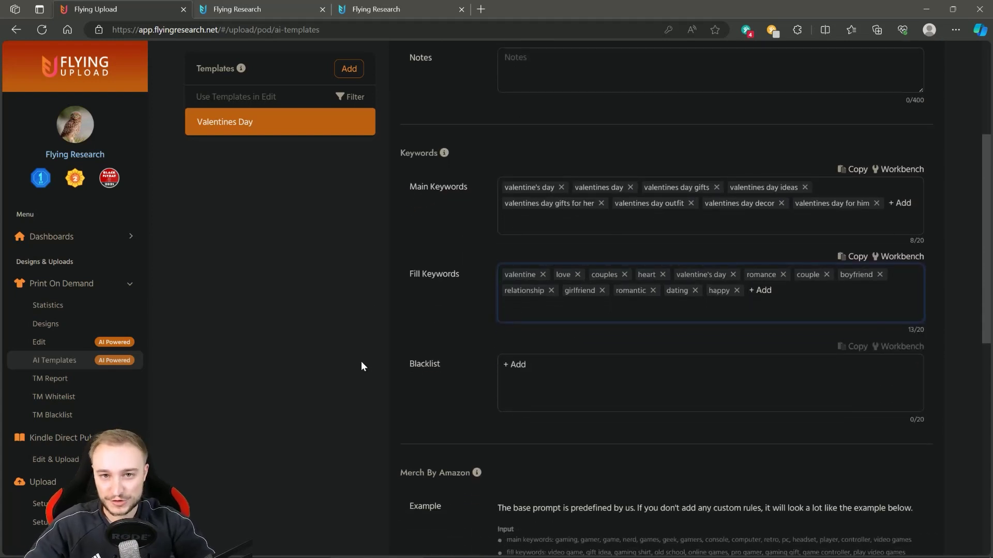
pyautogui.scroll(-6, 320, 337)
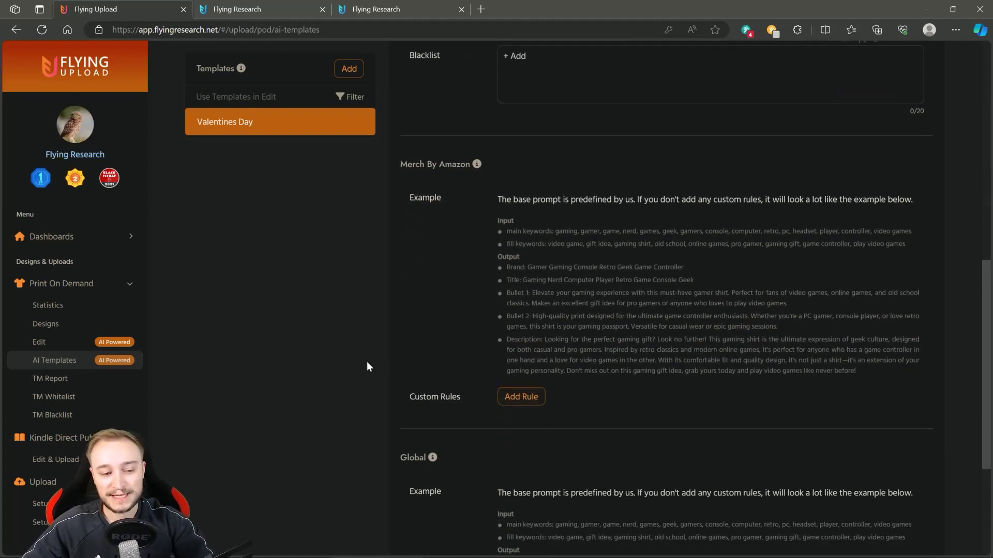
pyautogui.scroll(3, 395, 322)
pyautogui.scroll(3, 390, 321)
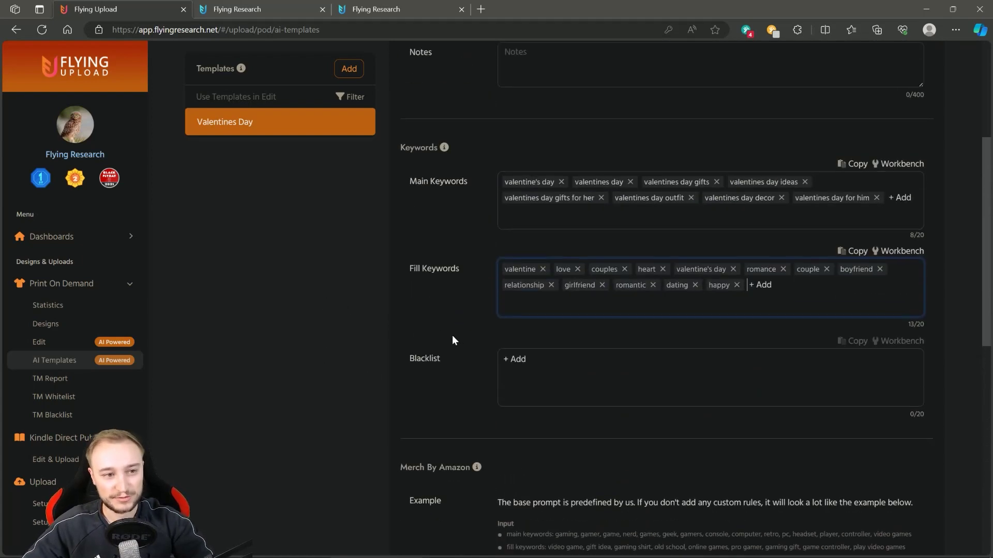
pyautogui.scroll(-3, 350, 238)
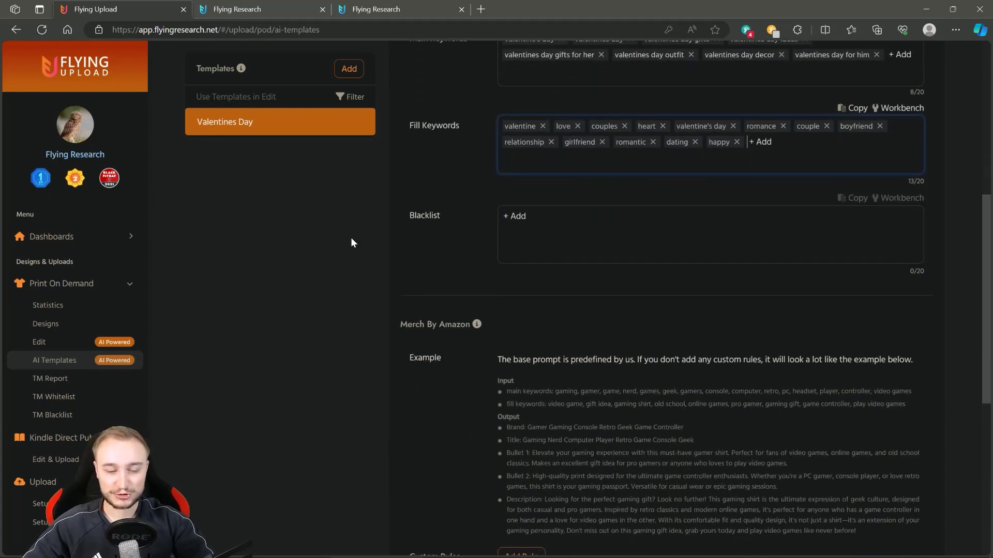
pyautogui.scroll(-4, 401, 237)
pyautogui.scroll(-1, 400, 238)
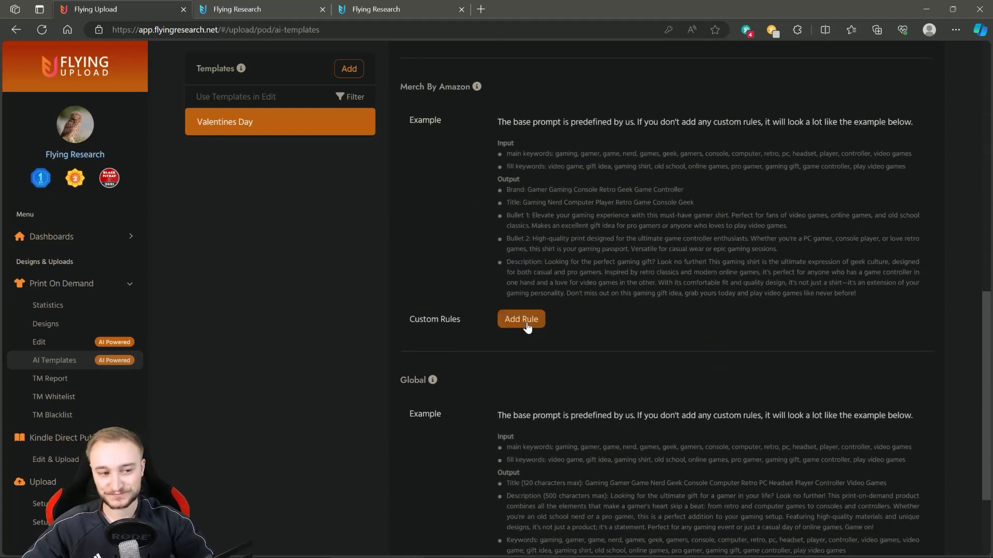
pyautogui.click(529, 325)
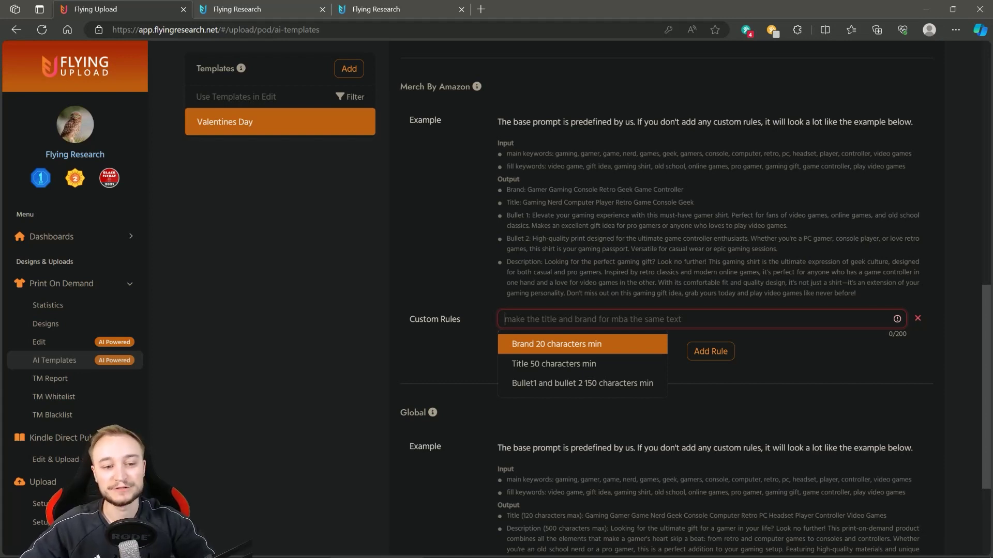
pyautogui.click(918, 319)
# Examine the Valentines Day template's keyword fields and its Merch By Amazon and Global example sections.
pyautogui.scroll(2, 810, 317)
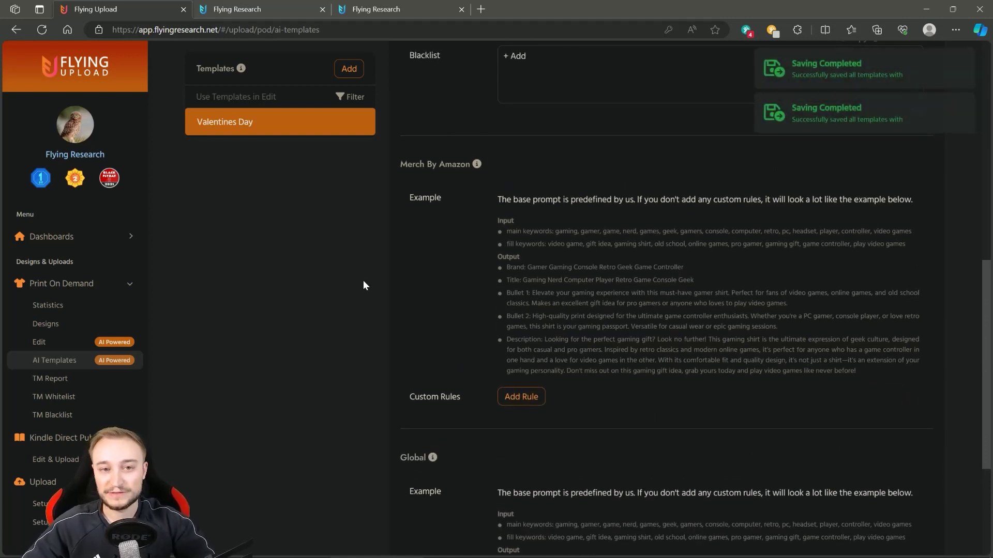
pyautogui.scroll(2, 420, 278)
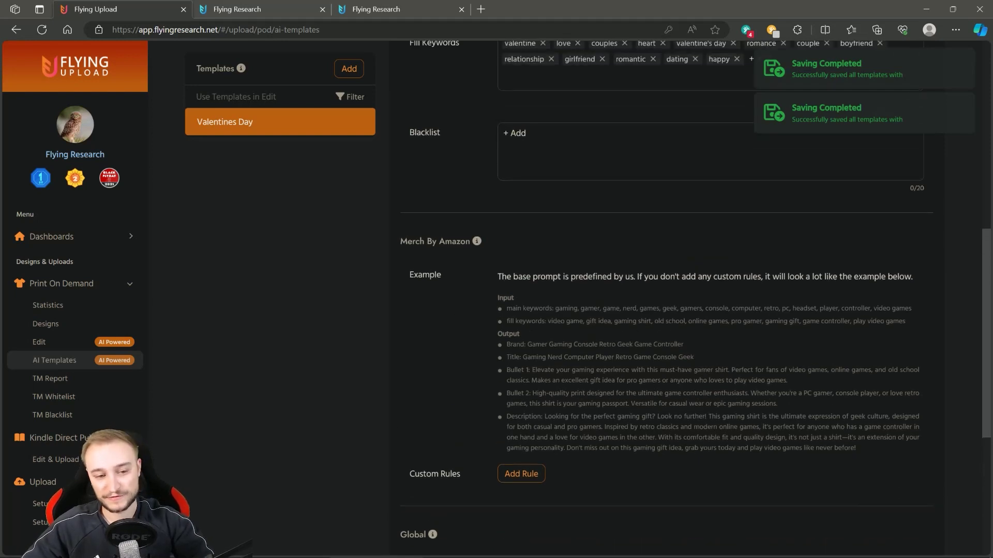
pyautogui.scroll(-2, 662, 310)
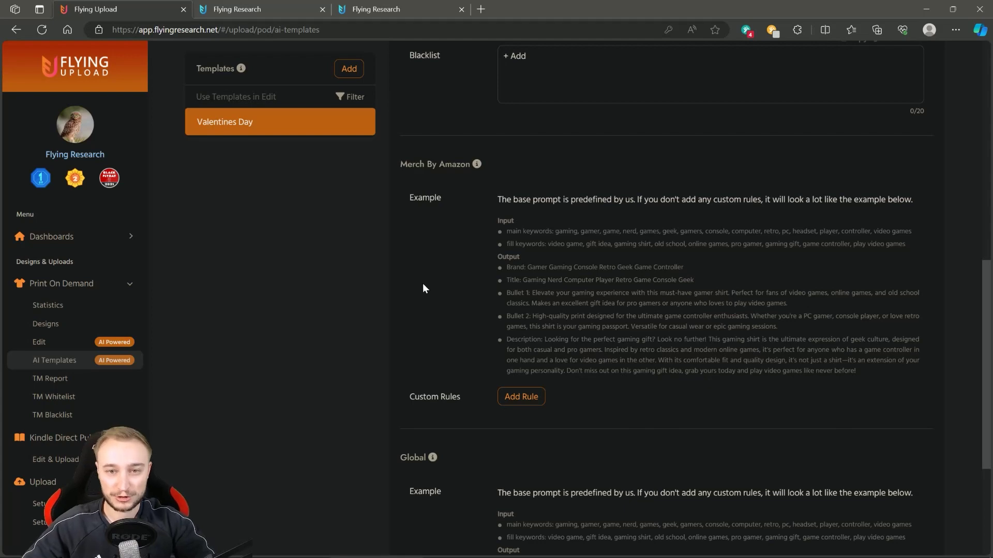
pyautogui.scroll(-5, 421, 266)
pyautogui.scroll(6, 600, 455)
pyautogui.scroll(10, 687, 398)
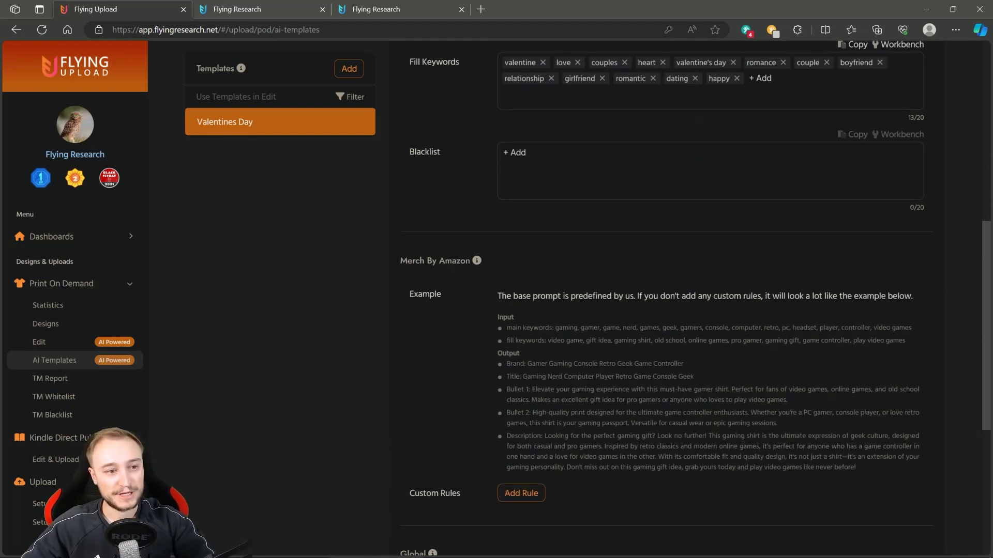
pyautogui.scroll(-2, 684, 328)
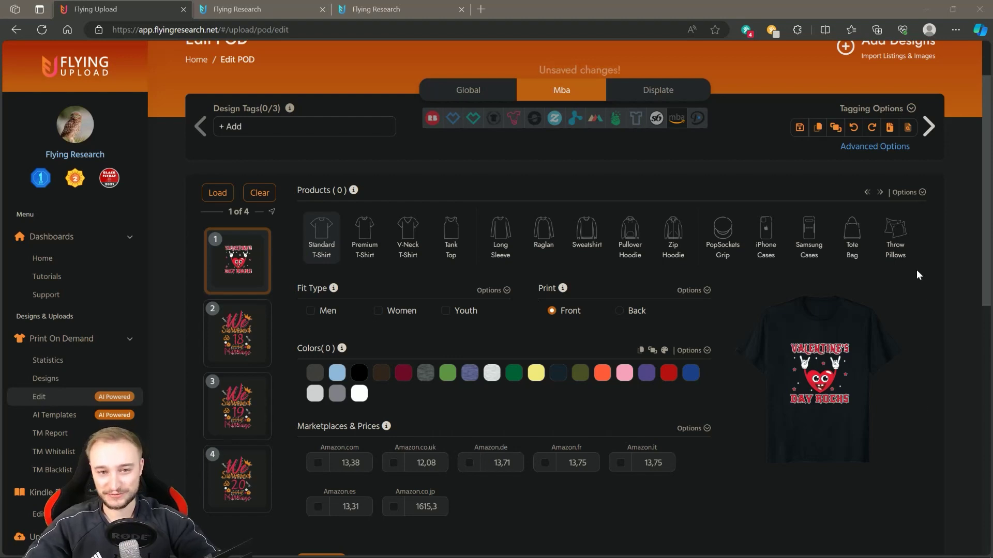
# View the AI Listing Generator's Keywords and AI Template modes for design 1, closing it without generating a listing.
pyautogui.click(911, 109)
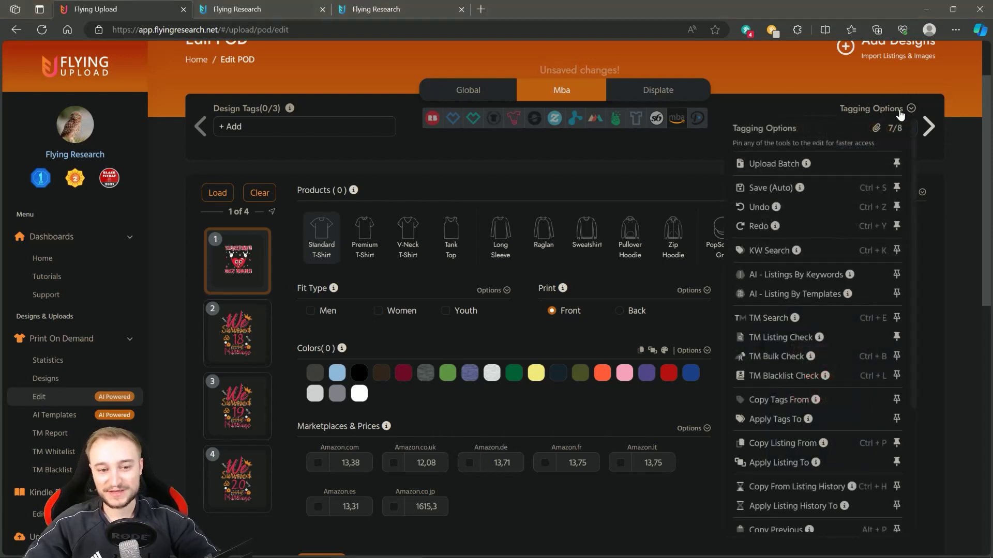
pyautogui.click(808, 282)
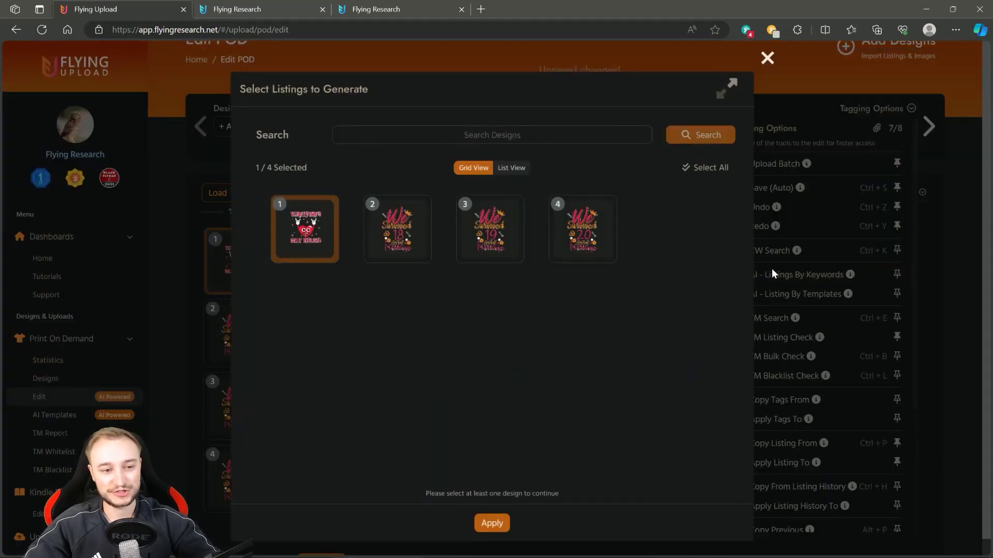
pyautogui.click(492, 522)
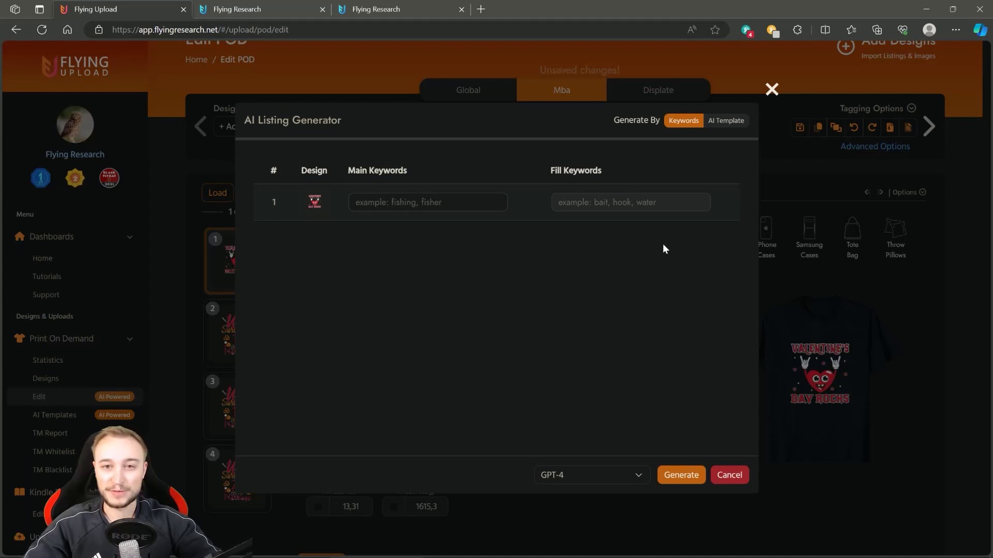
pyautogui.click(726, 125)
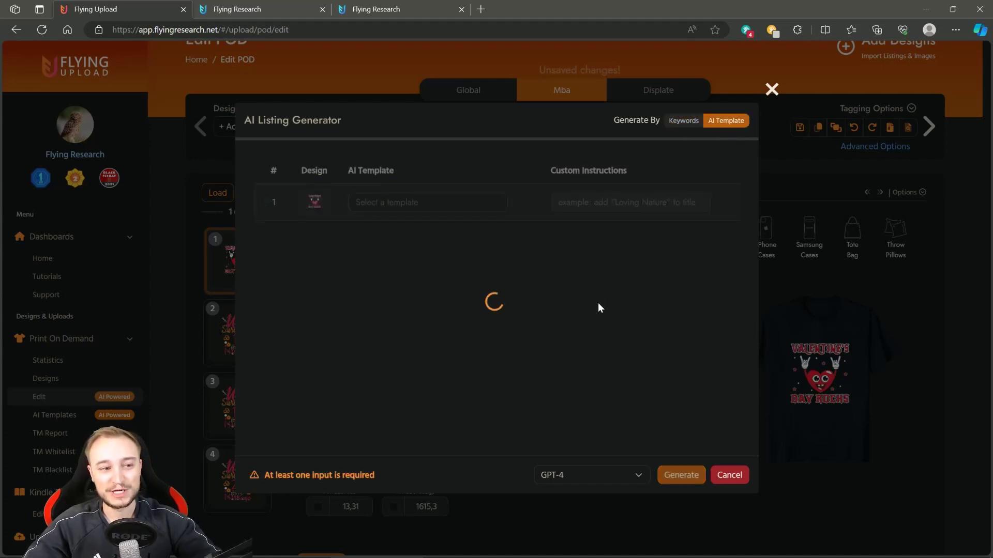
pyautogui.click(772, 89)
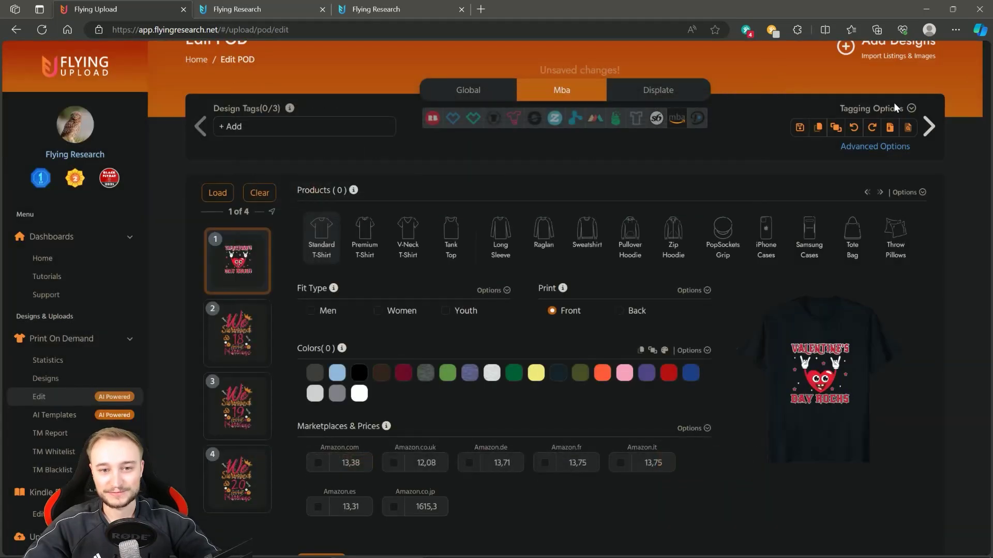
# Generate the AI listing for design 1 by template, using the Valentines Day template and the GPT-4 model.
pyautogui.click(910, 108)
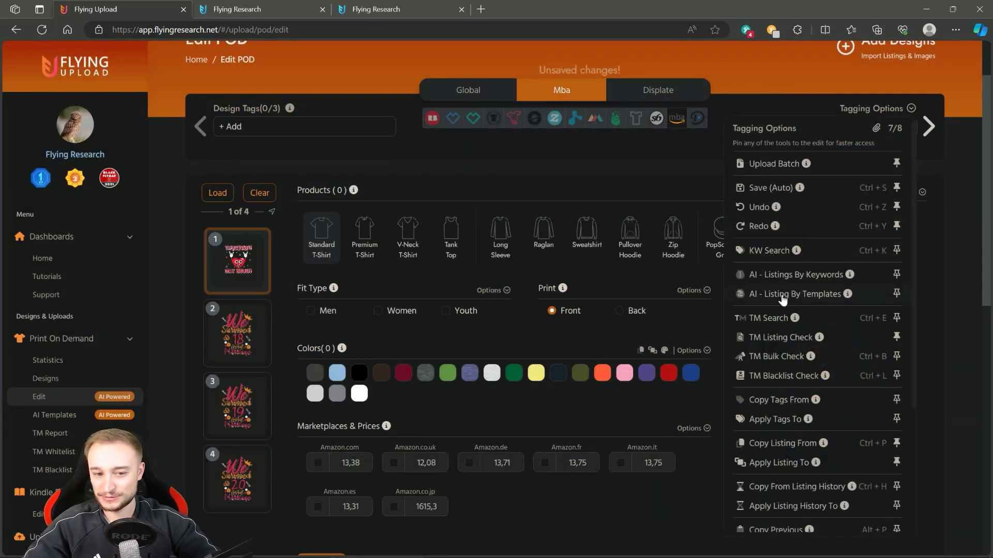
pyautogui.click(783, 294)
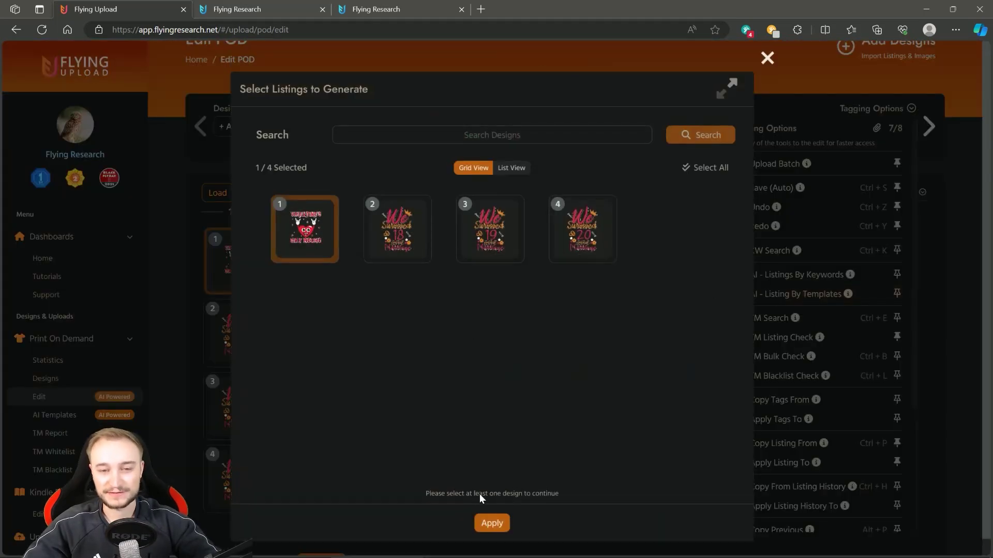
pyautogui.click(494, 526)
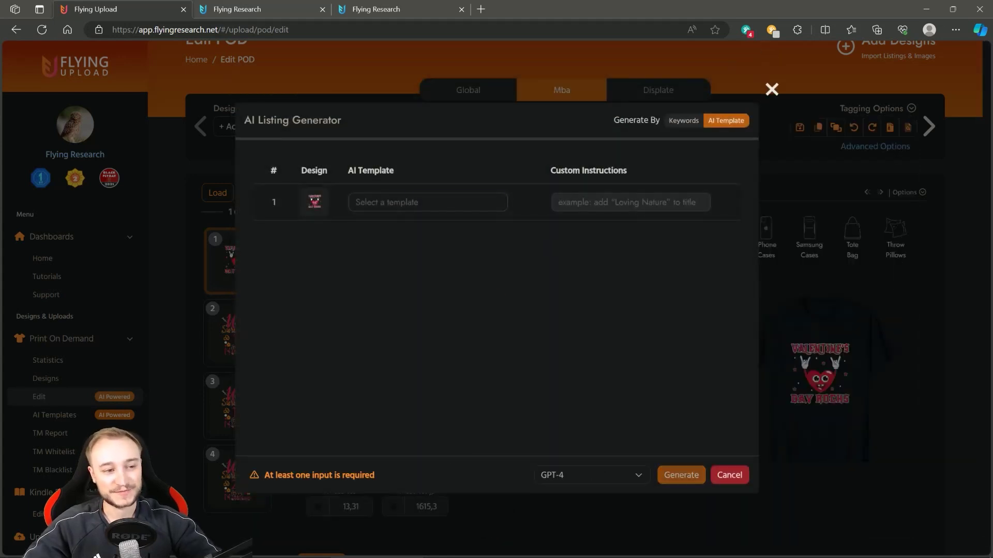
pyautogui.click(455, 202)
pyautogui.click(412, 228)
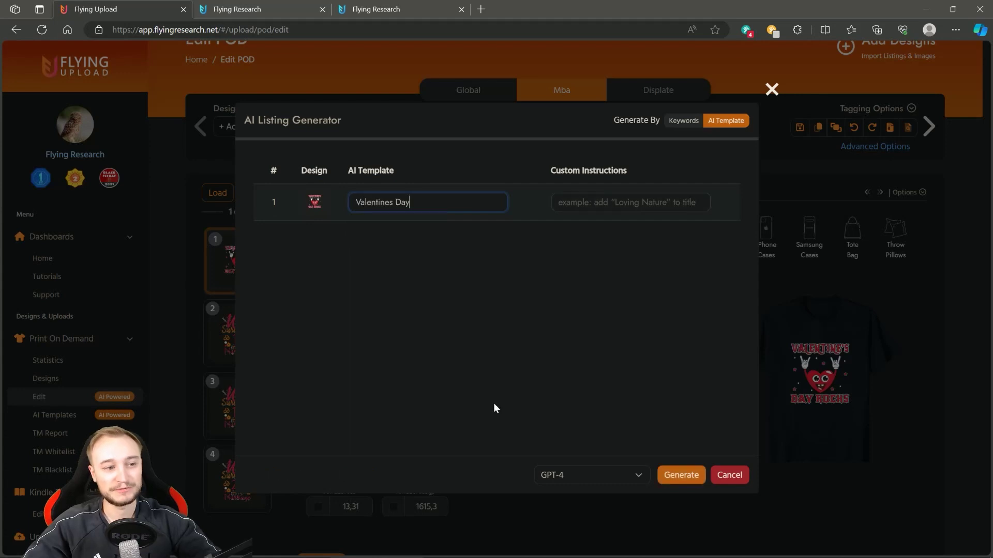
pyautogui.click(640, 480)
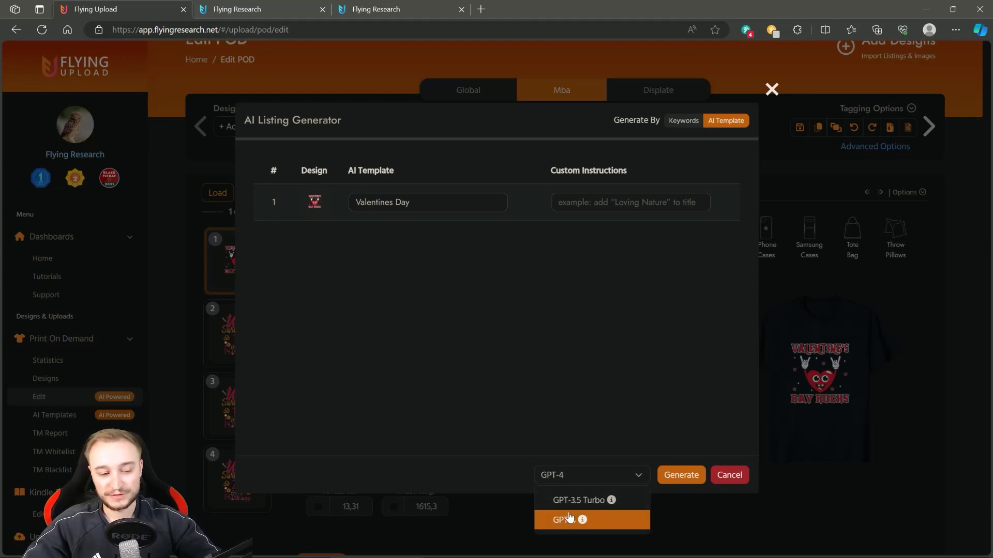
pyautogui.click(485, 479)
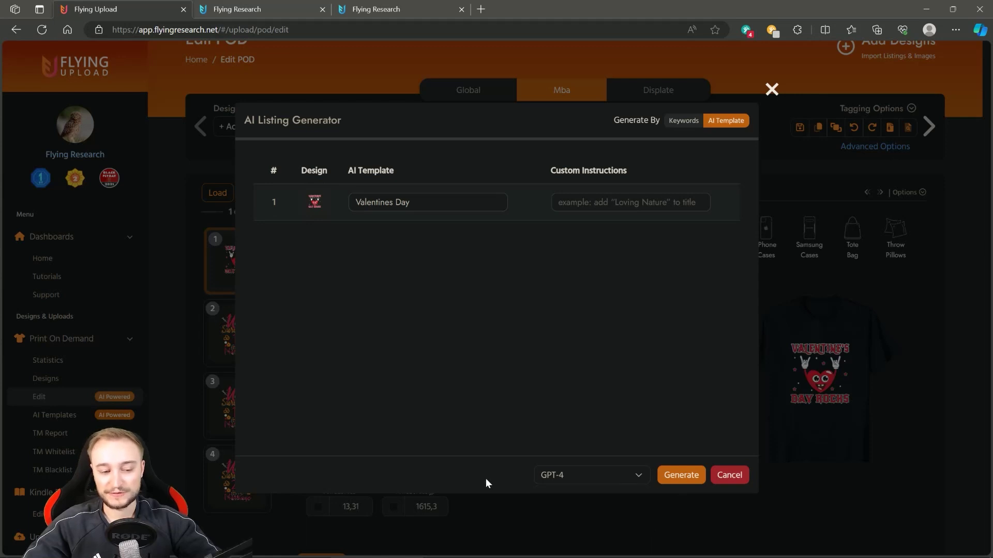
pyautogui.click(688, 479)
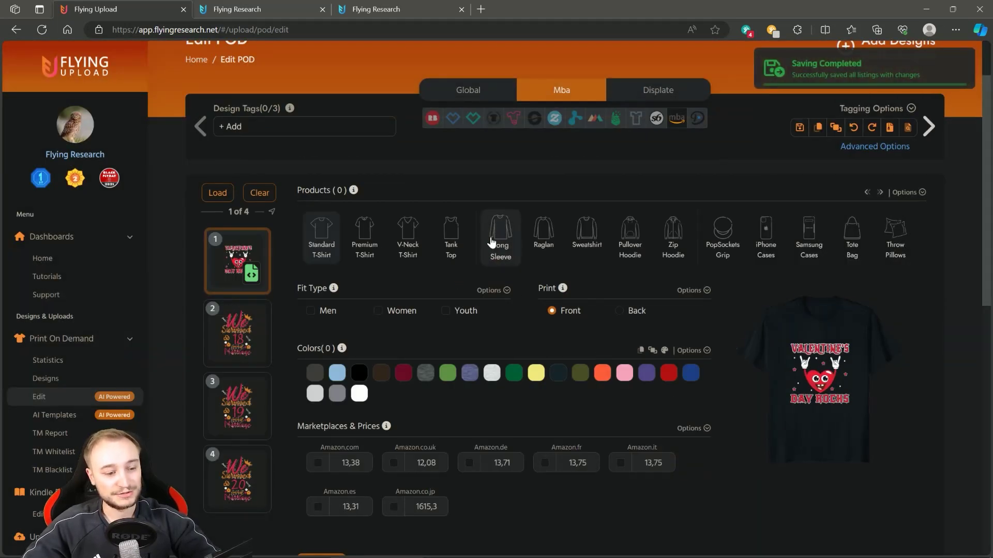
# Insert "Rocks" after "Valentines Day" in the generated English Mba title of design 1.
pyautogui.scroll(-4, 516, 317)
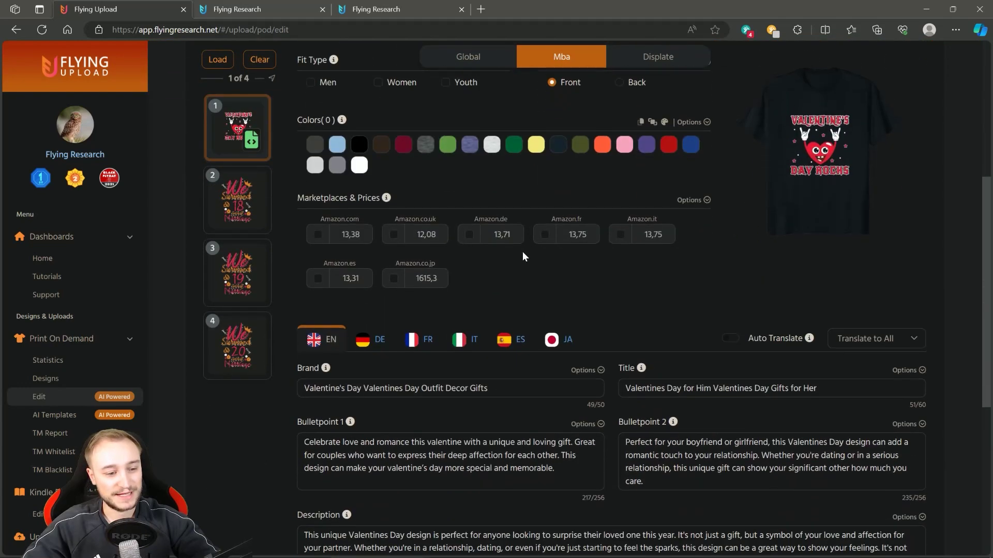
pyautogui.scroll(-3, 527, 238)
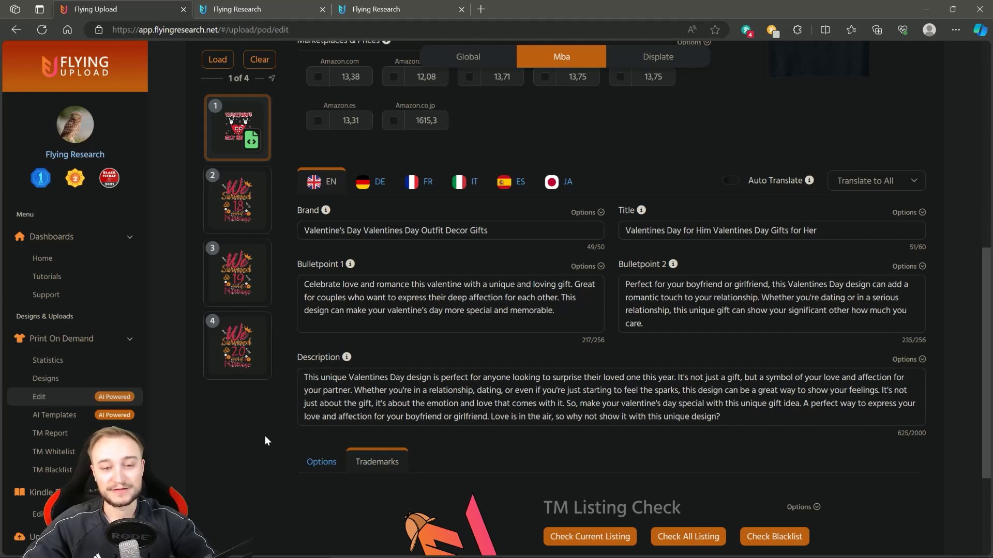
pyautogui.scroll(2, 310, 442)
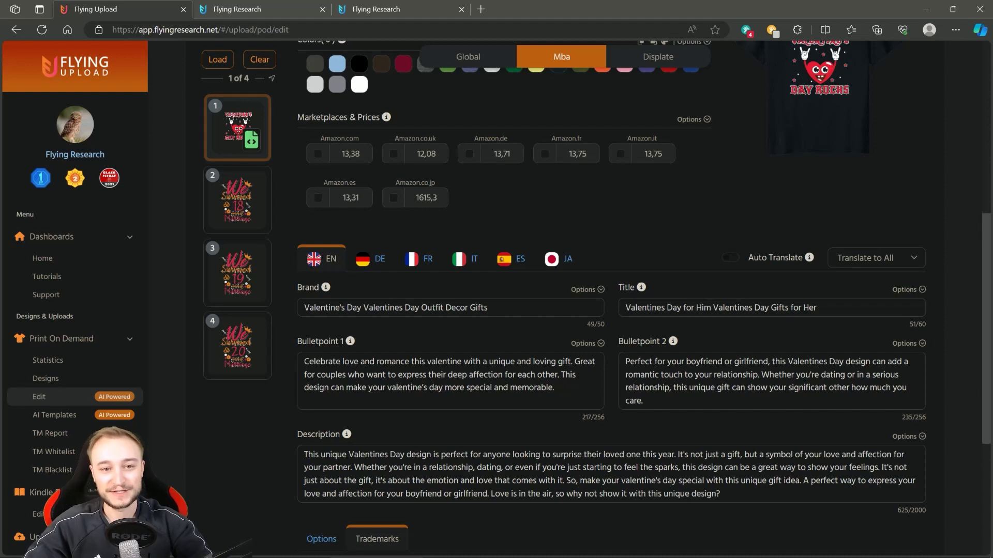
pyautogui.scroll(2, 802, 310)
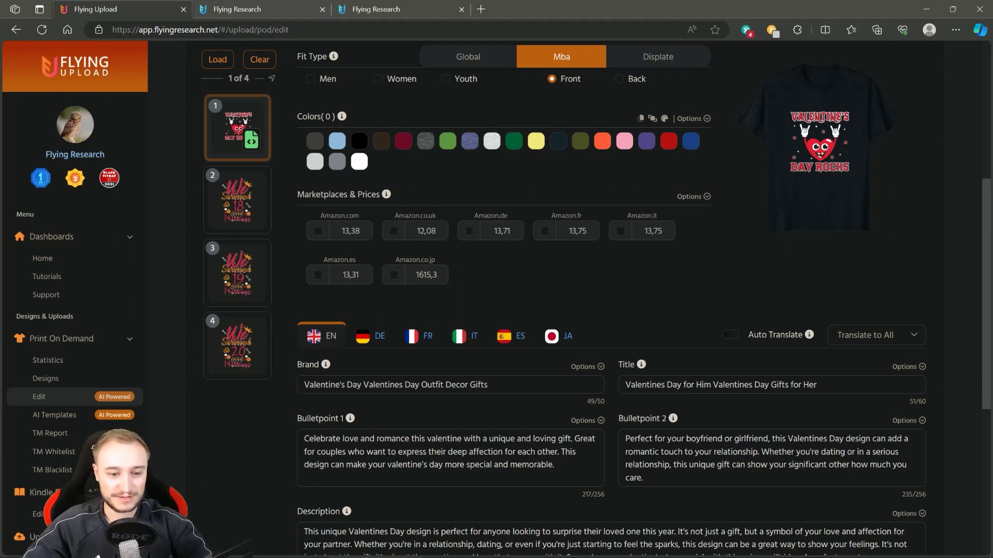
pyautogui.click(680, 384)
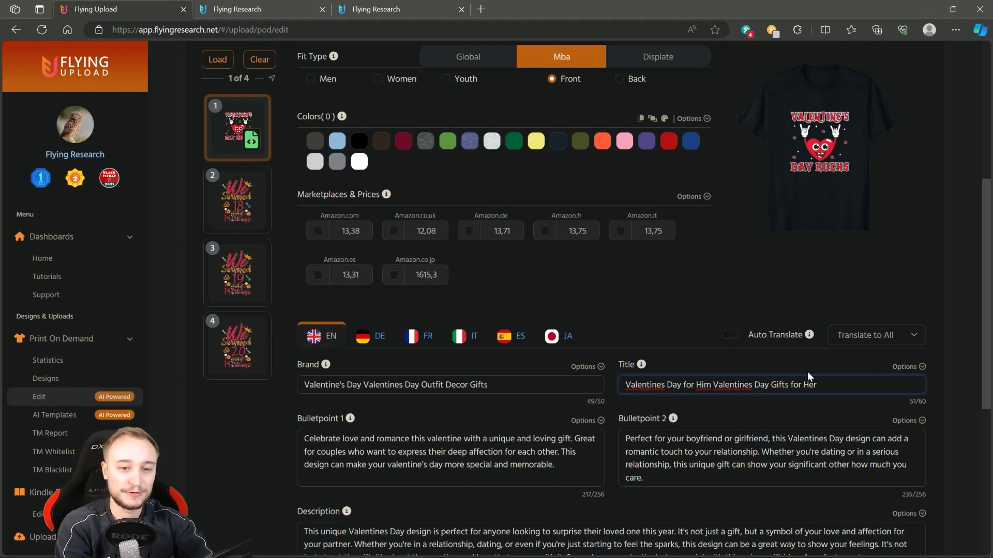
pyautogui.write('Rock s')
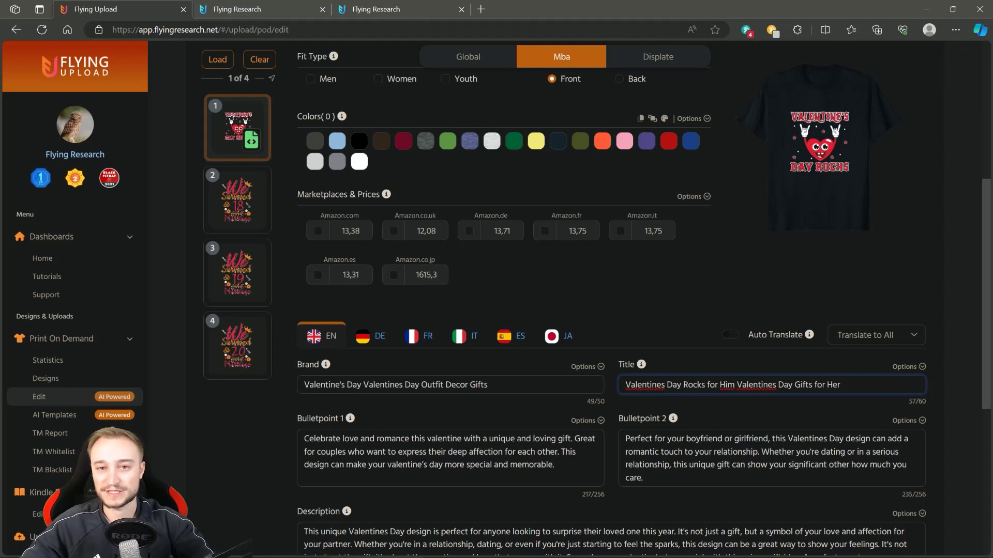
pyautogui.click(259, 432)
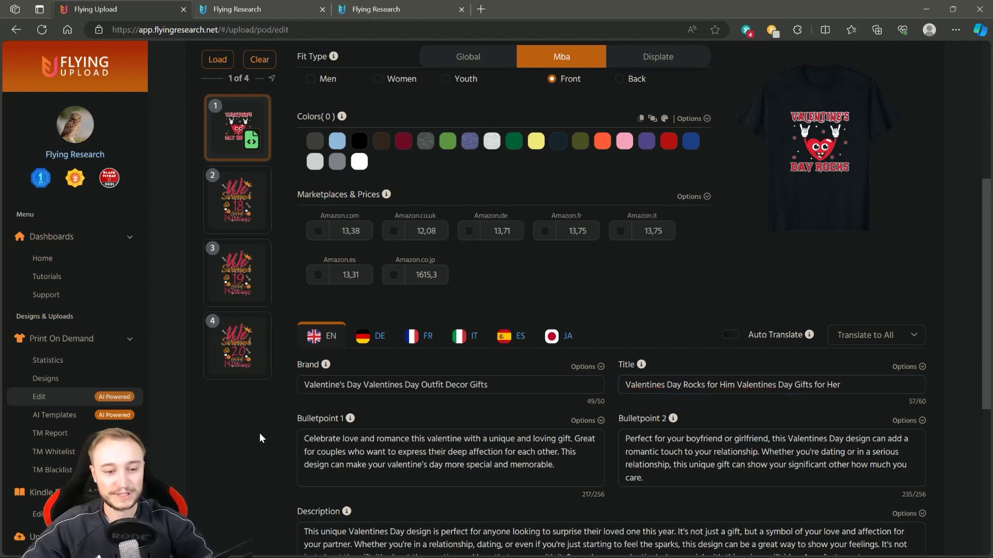
# Apply design 1's Mba listing to designs 2, 3 and 4.
pyautogui.scroll(-2, 271, 427)
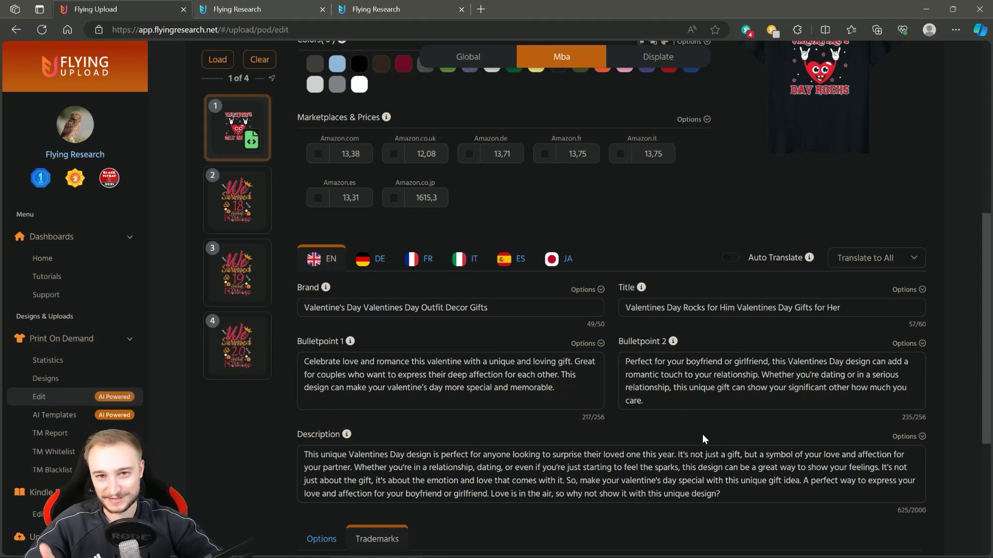
pyautogui.scroll(5, 706, 439)
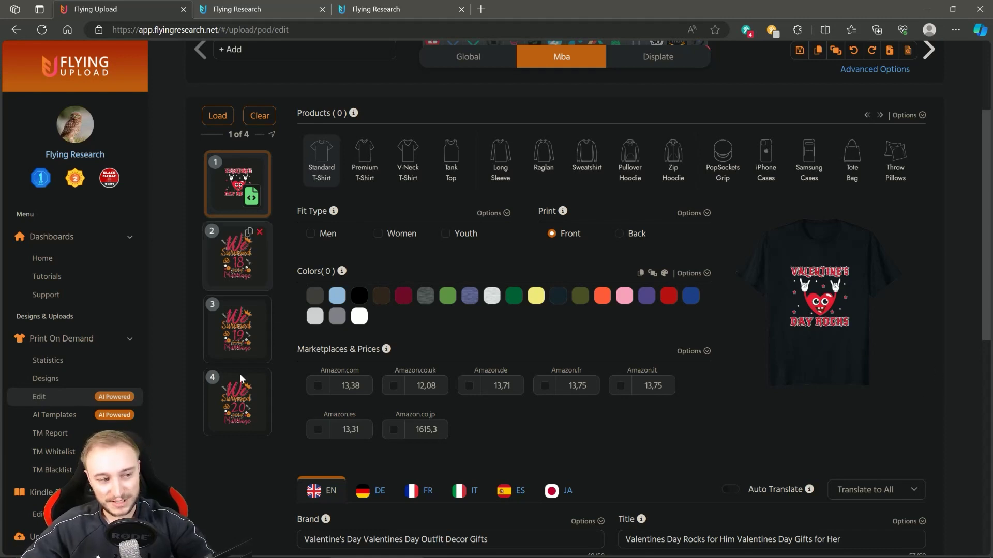
pyautogui.moveTo(213, 324)
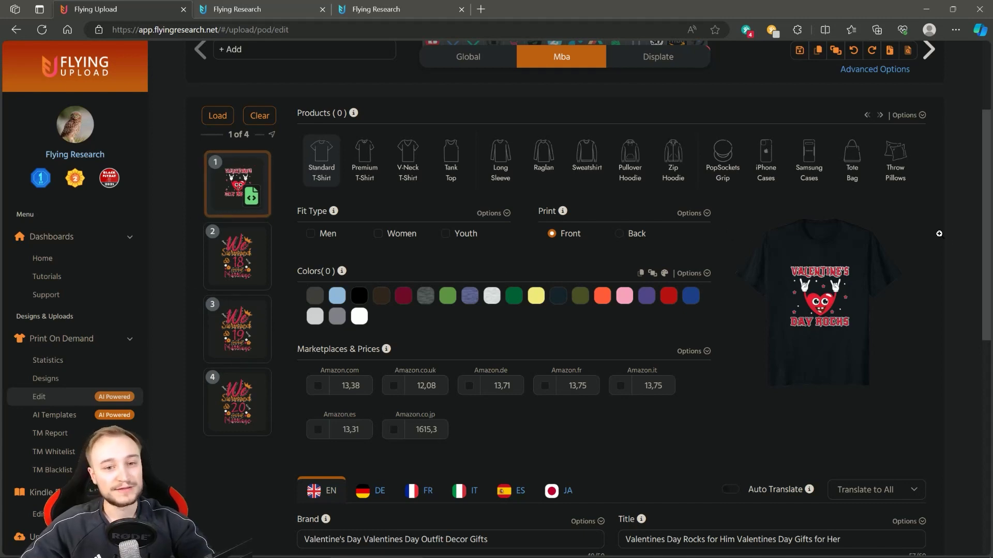
pyautogui.scroll(2, 939, 234)
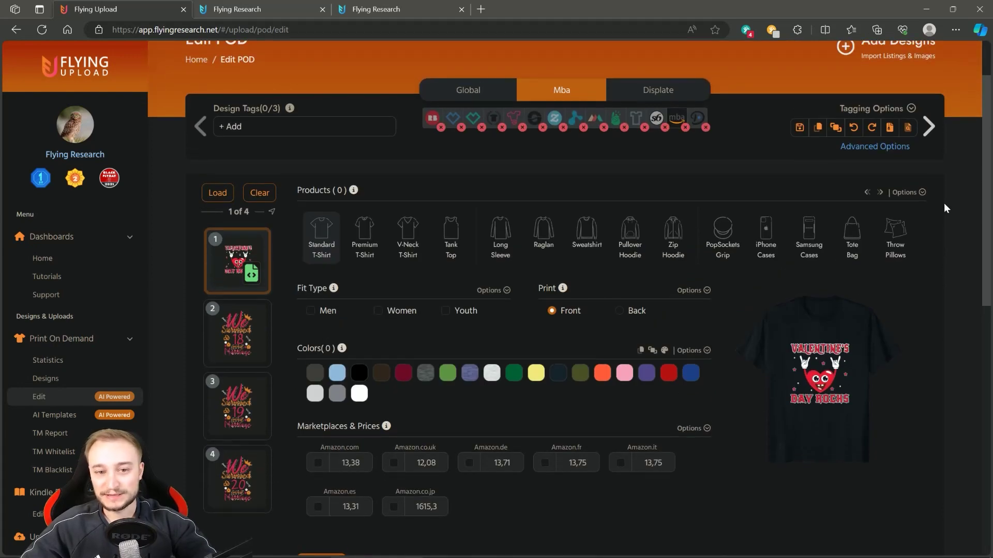
pyautogui.click(921, 192)
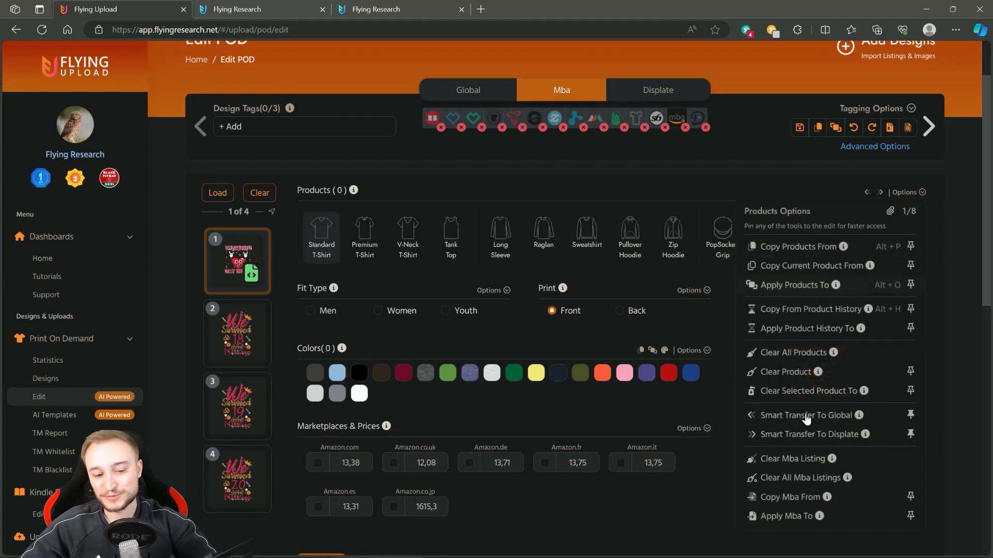
pyautogui.click(785, 514)
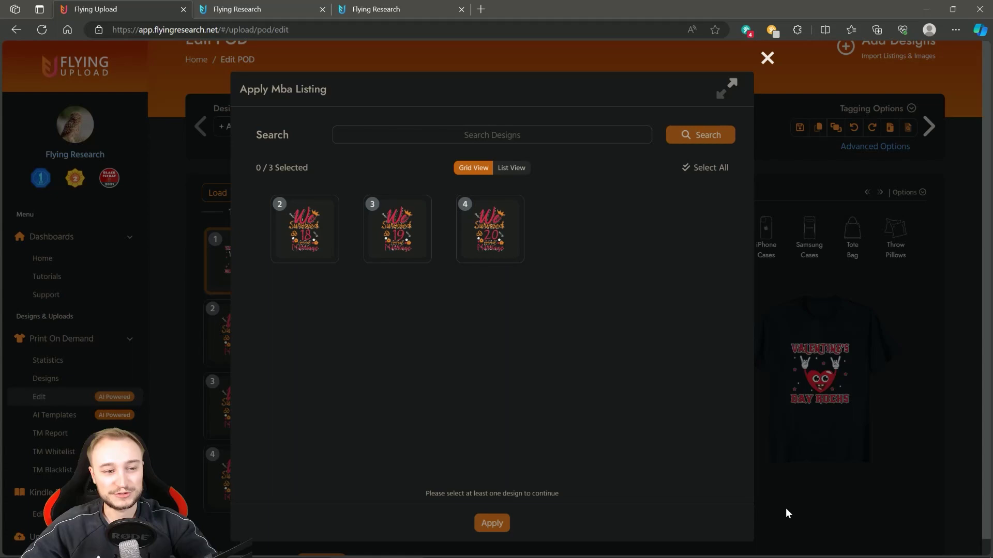
pyautogui.click(321, 233)
pyautogui.click(397, 230)
pyautogui.click(483, 217)
pyautogui.click(498, 523)
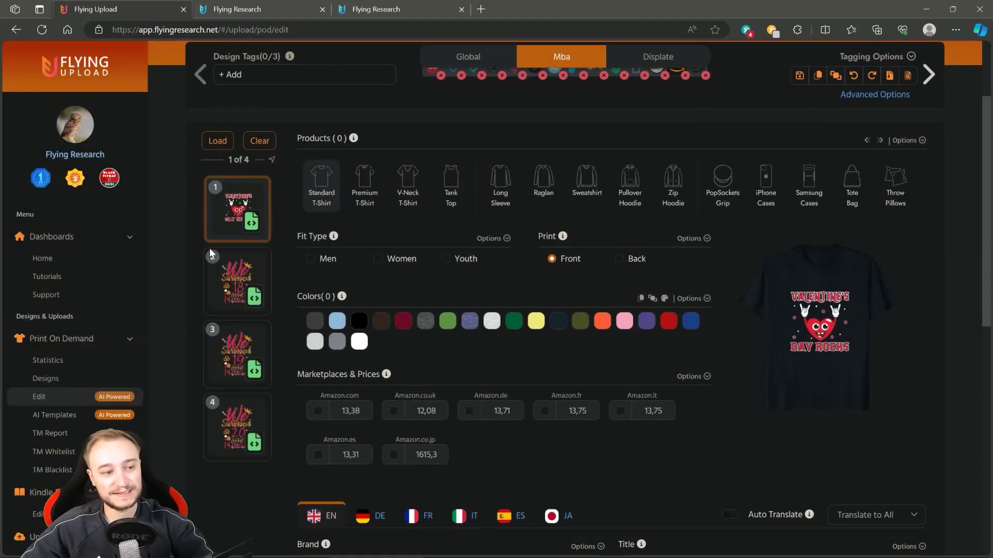
# Check the applied listing text on the marriage designs and return to design 1 to review its listing.
pyautogui.scroll(-1, 210, 248)
pyautogui.click(239, 259)
pyautogui.scroll(-1, 197, 259)
pyautogui.click(223, 289)
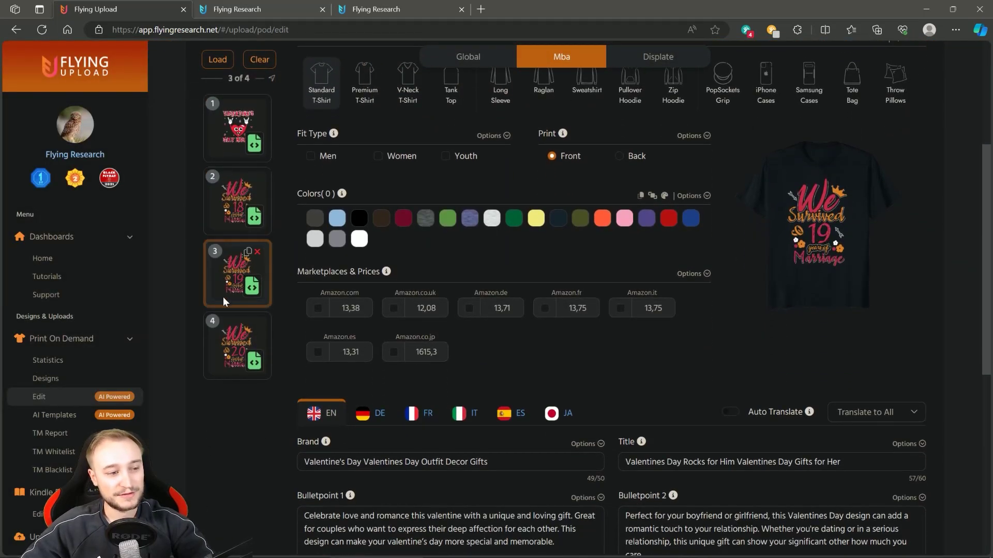
pyautogui.click(229, 230)
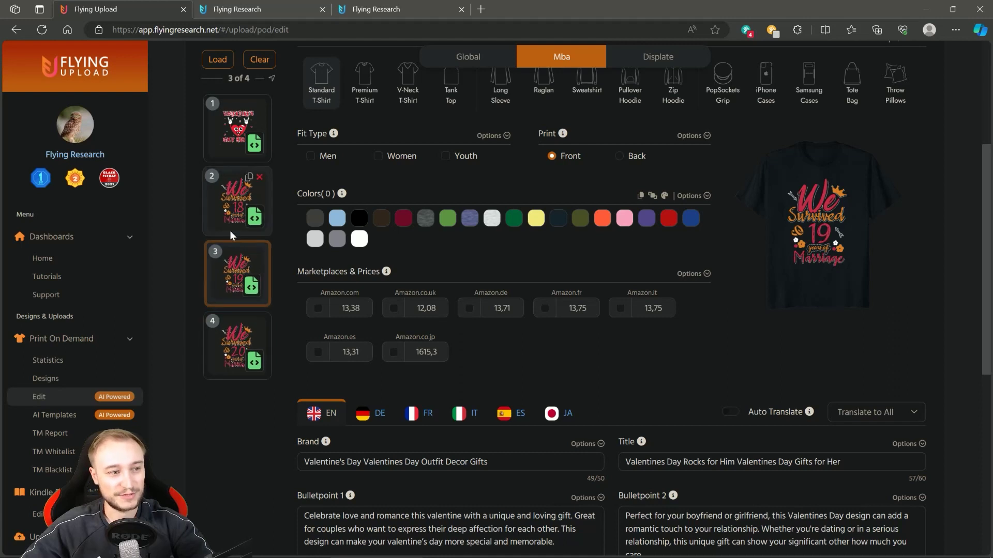
pyautogui.click(221, 162)
pyautogui.scroll(1, 183, 194)
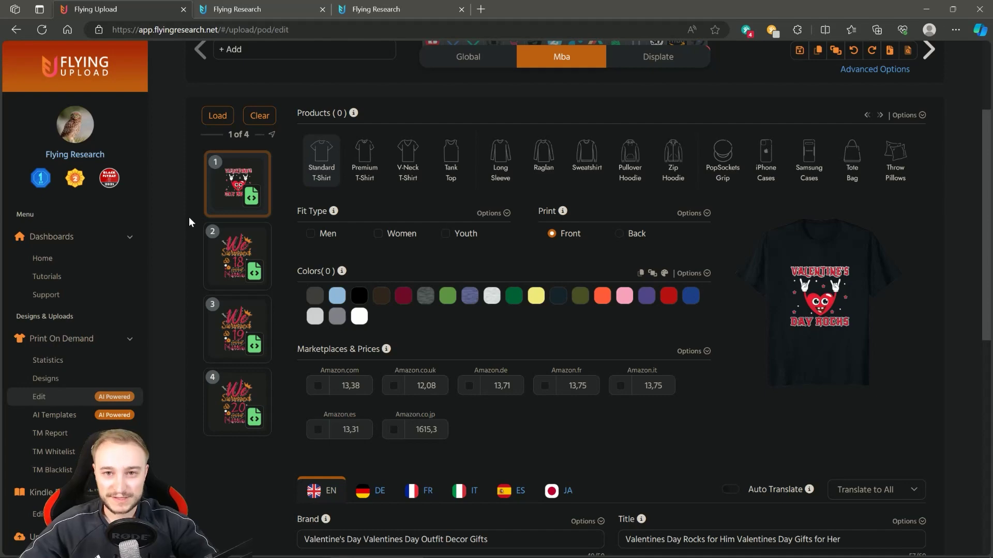
pyautogui.scroll(-3, 192, 225)
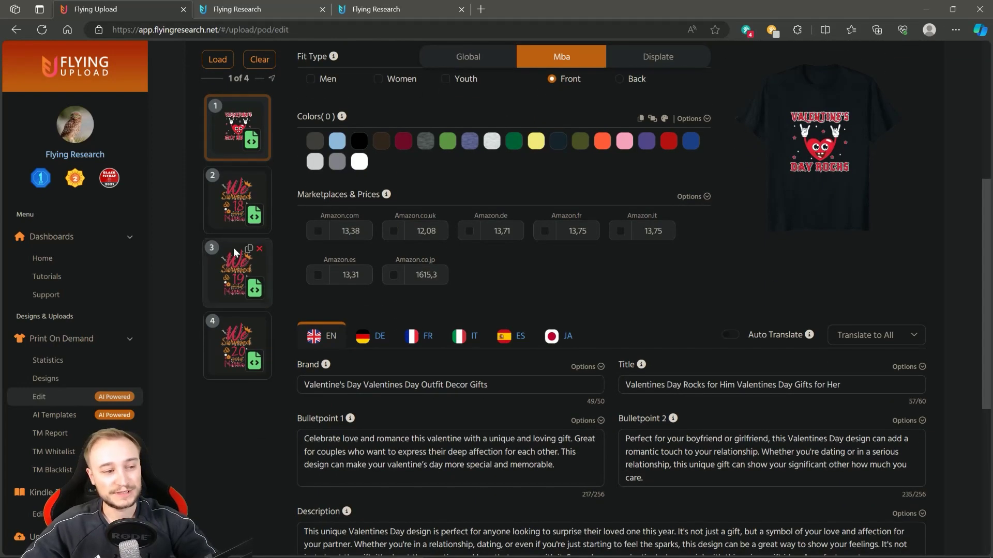
pyautogui.scroll(3, 177, 302)
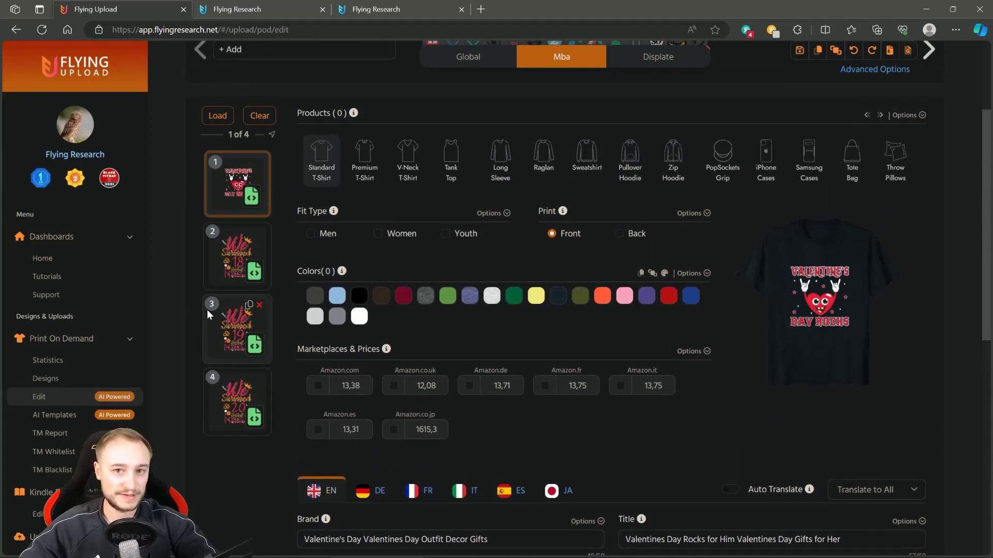
pyautogui.scroll(-2, 209, 314)
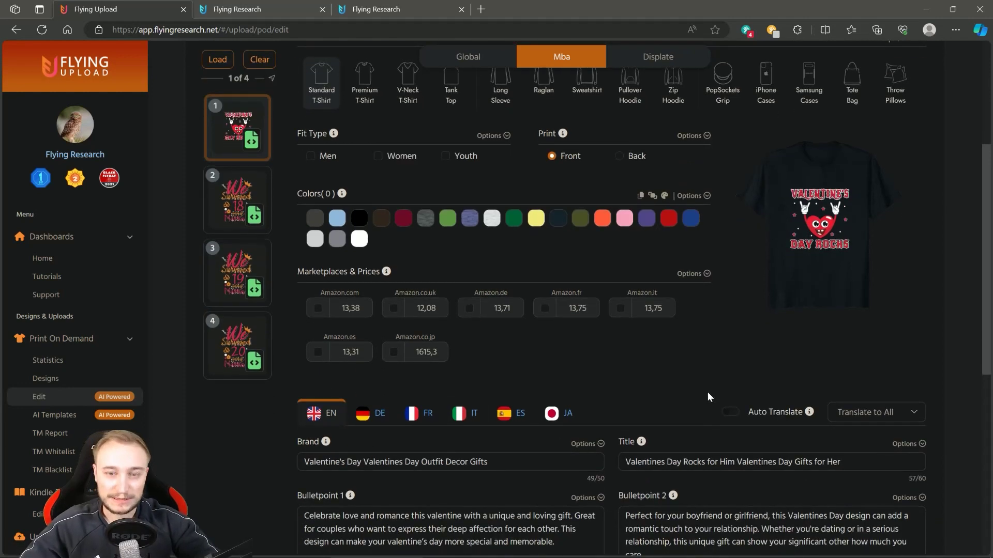
# Run a bulk trademark check on the listings of all four designs.
pyautogui.scroll(3, 724, 398)
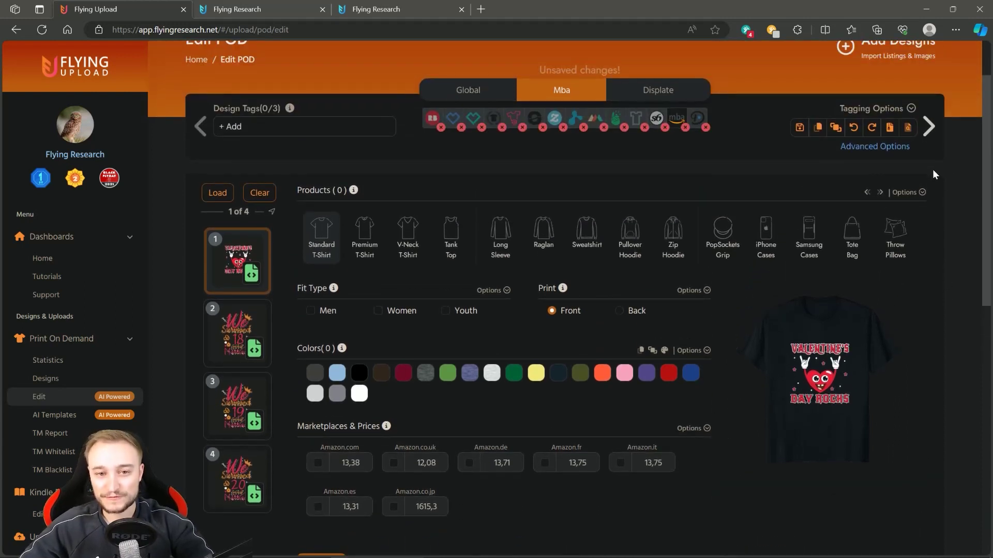
pyautogui.click(911, 109)
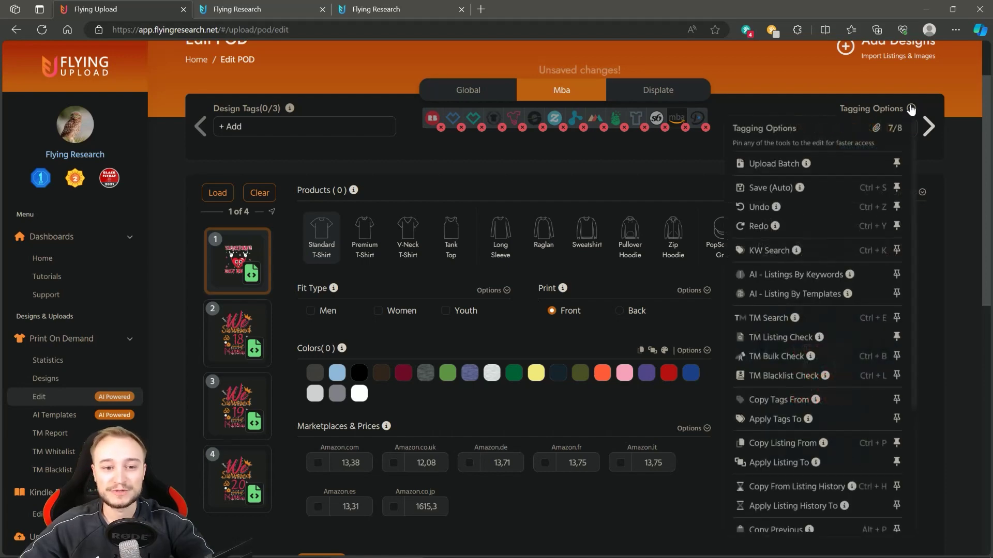
pyautogui.click(821, 356)
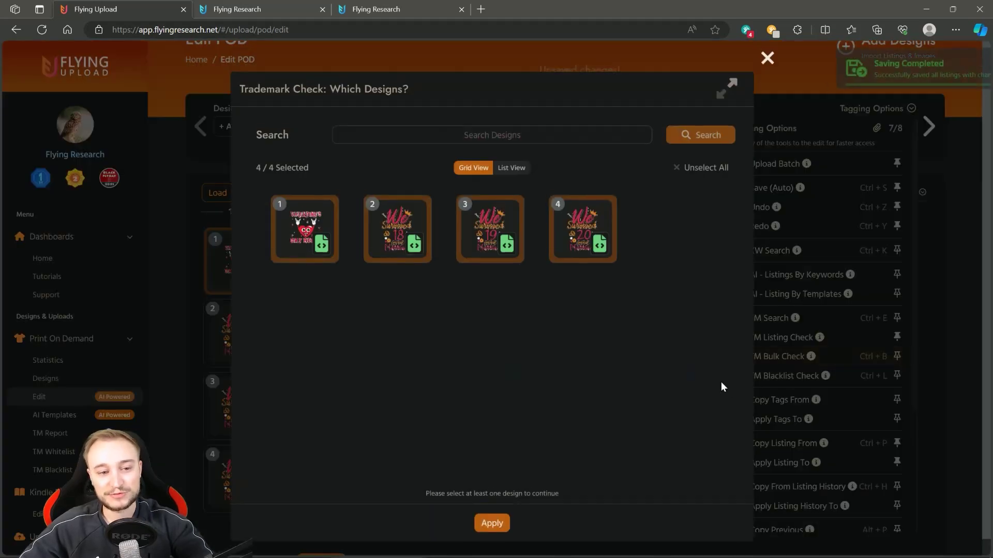
pyautogui.click(505, 522)
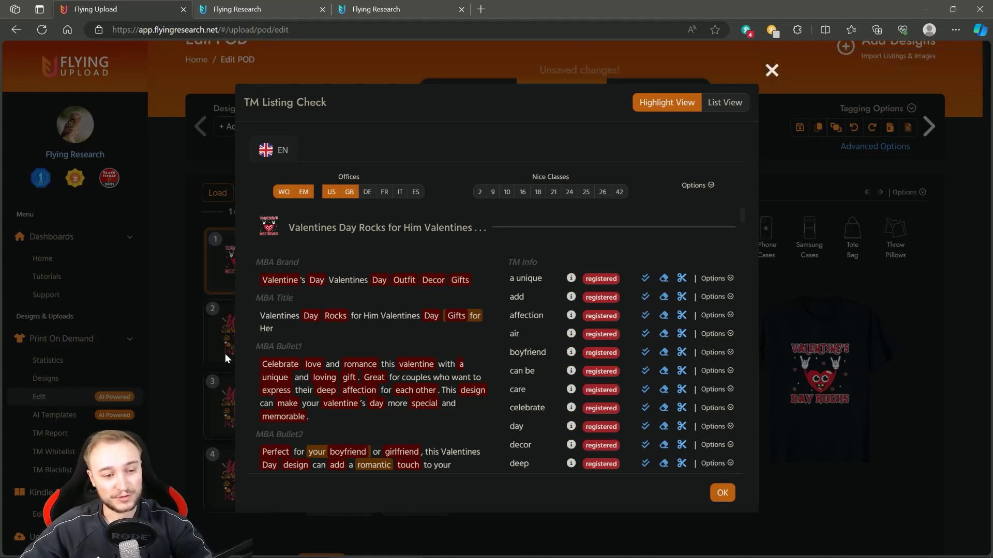
# Review the highlighted trademark terms in the Mba brand, title, bullets and description, and close the trademark check.
pyautogui.scroll(-2, 489, 321)
pyautogui.scroll(-6, 485, 321)
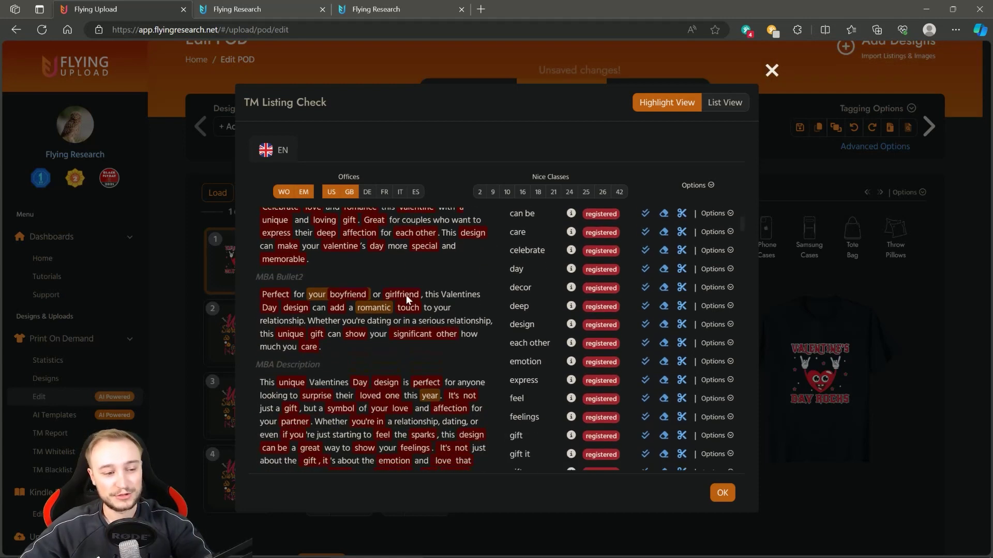
pyautogui.scroll(-1, 413, 312)
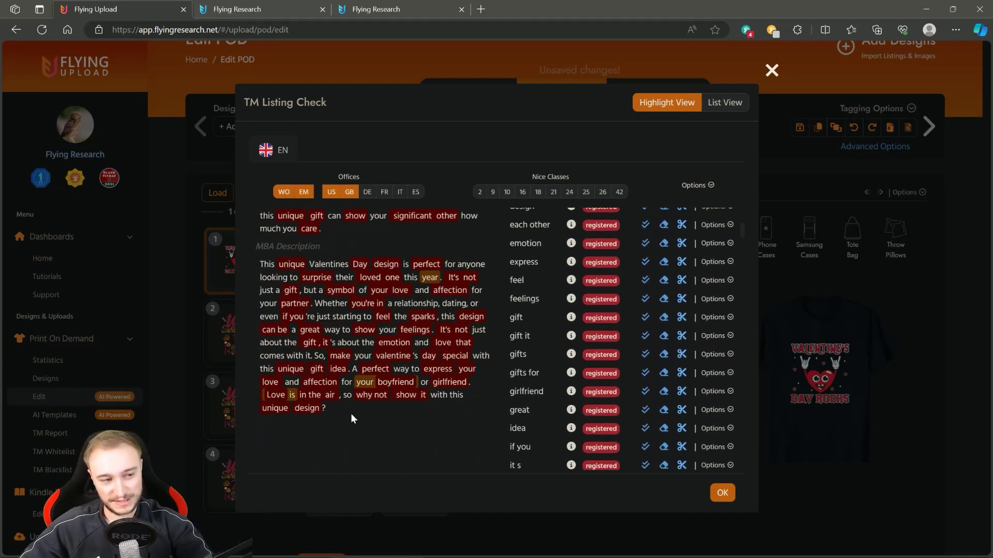
pyautogui.scroll(10, 419, 400)
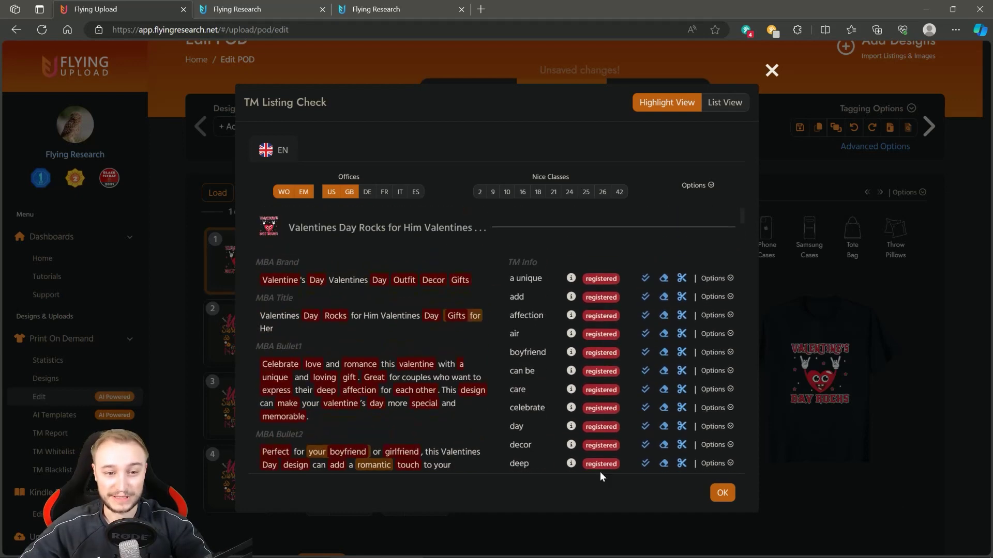
pyautogui.click(725, 495)
pyautogui.click(723, 493)
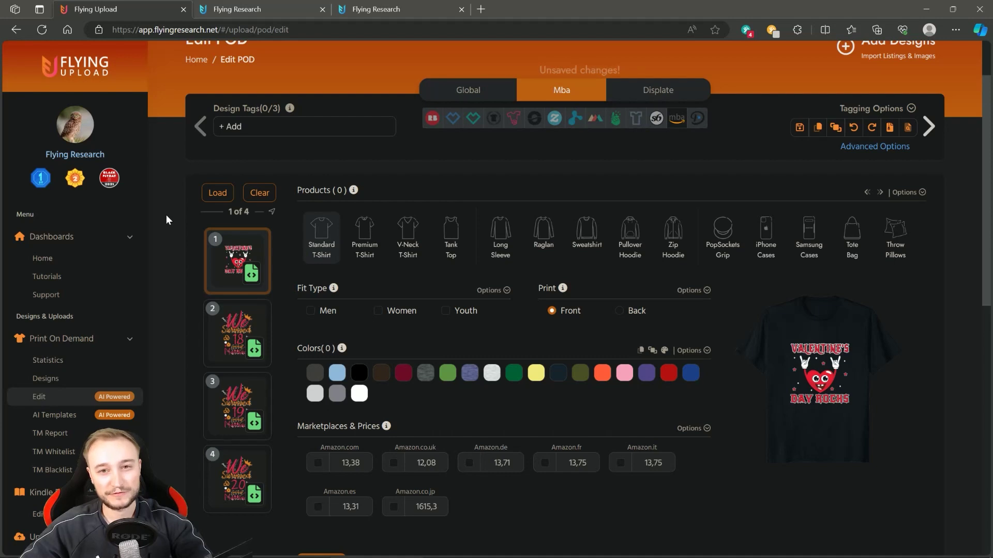
pyautogui.scroll(2, 183, 223)
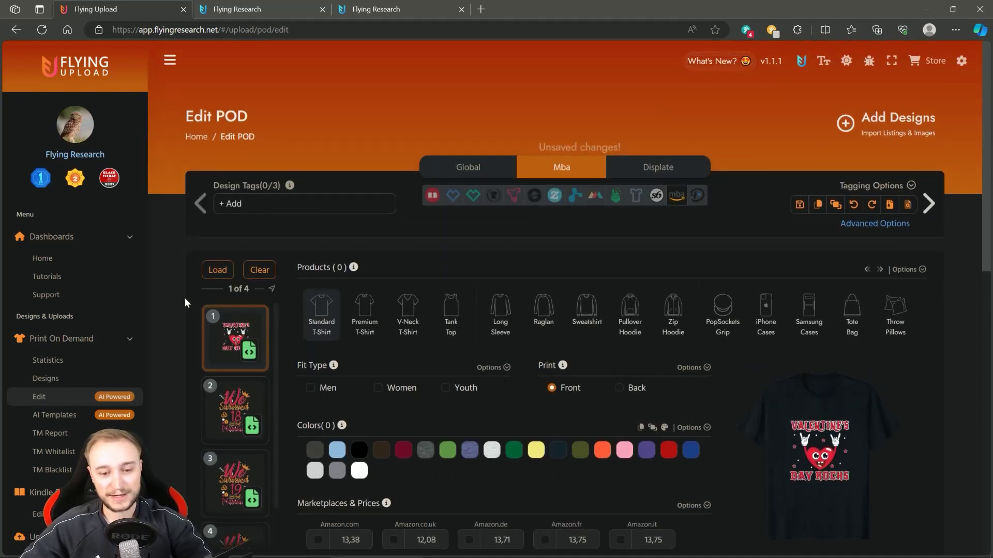
pyautogui.moveTo(206, 309)
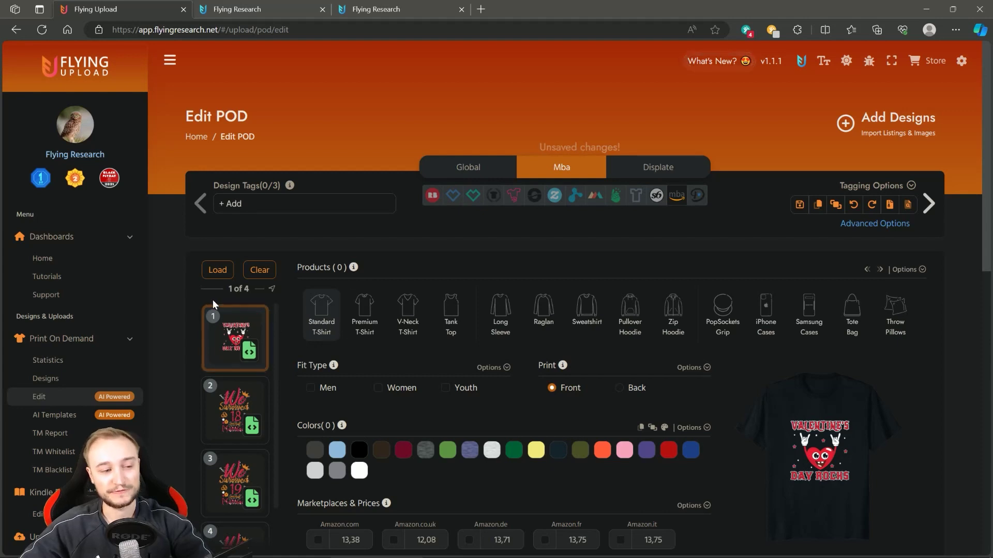
pyautogui.scroll(-2, 190, 308)
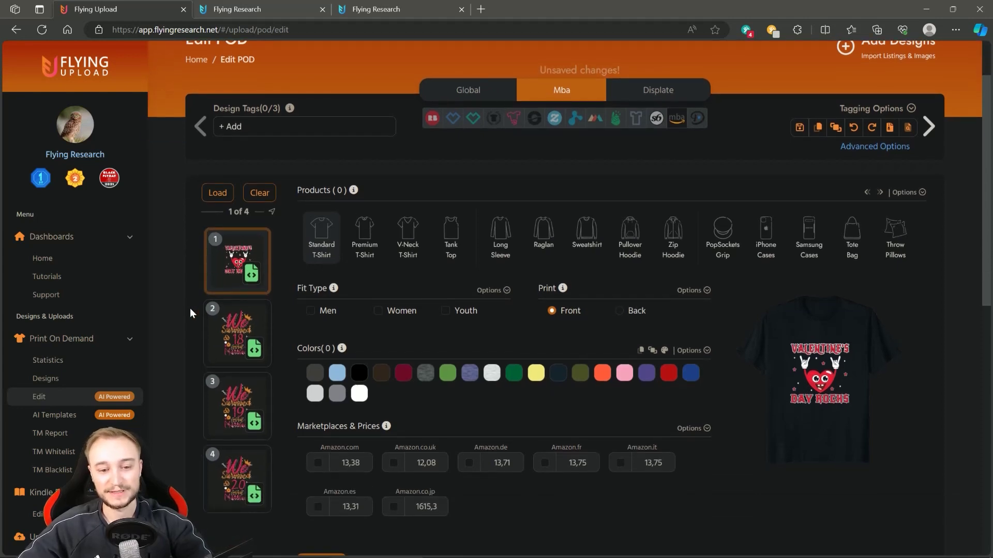
pyautogui.scroll(2, 190, 303)
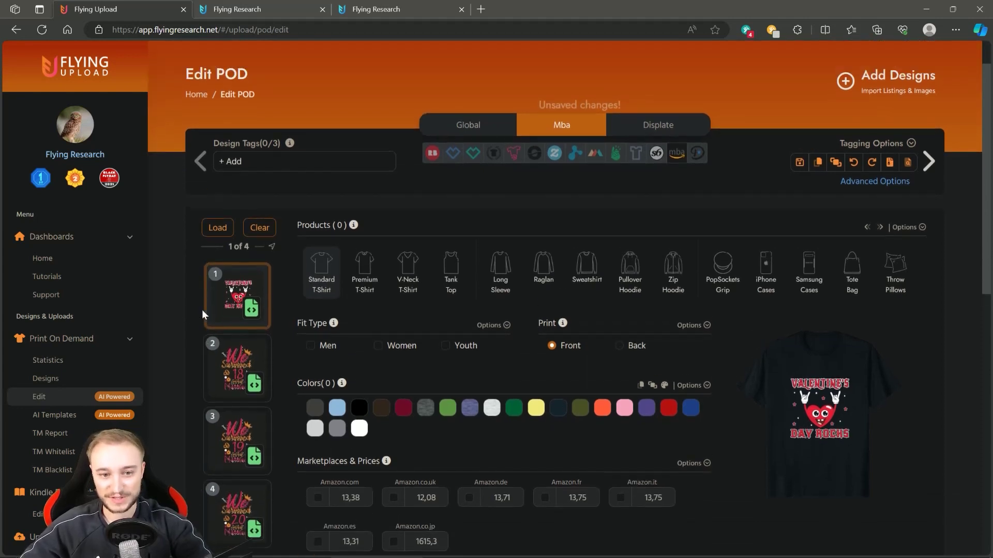